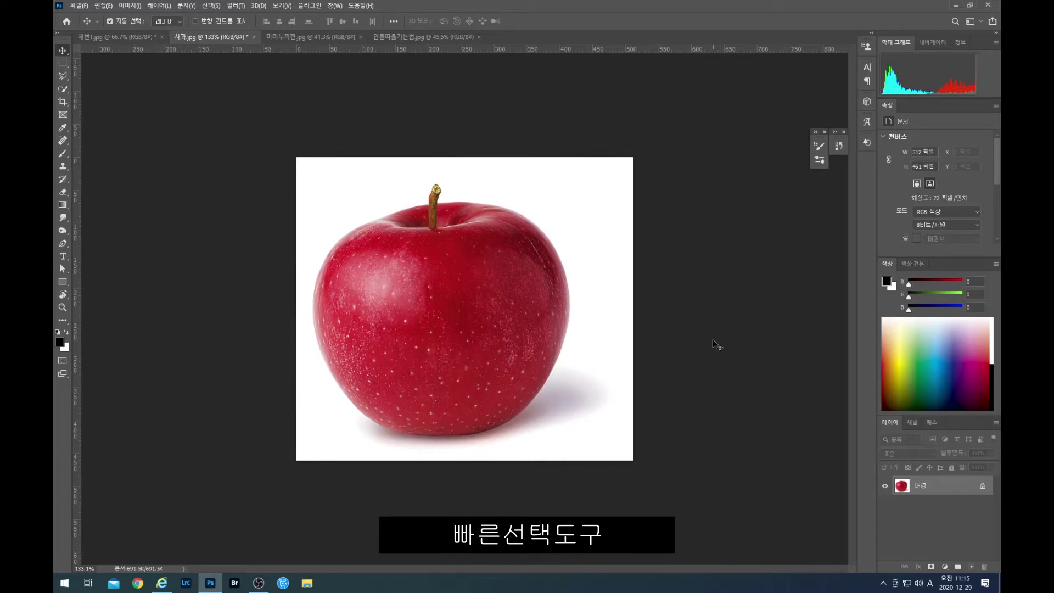
- Select the whole apple, including its stem, with the Quick Selection tool
left_click(63, 90)
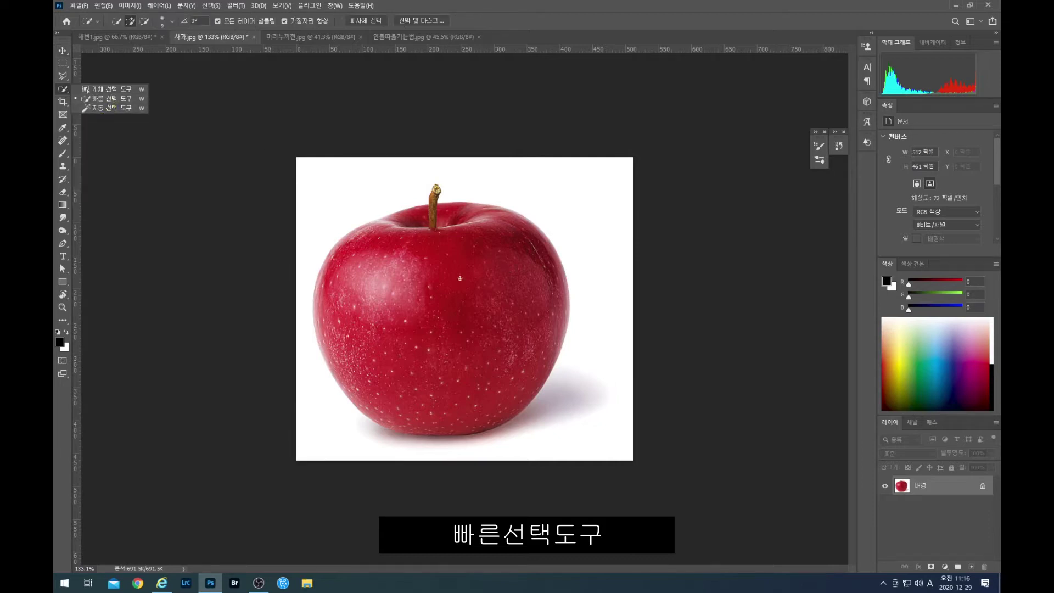
mouse_move(411, 263)
left_mouse_down()
mouse_move(490, 282)
mouse_move(492, 306)
mouse_move(476, 322)
mouse_move(430, 334)
mouse_move(391, 299)
mouse_move(392, 275)
mouse_move(456, 245)
mouse_move(519, 285)
mouse_move(528, 308)
mouse_move(508, 351)
mouse_move(481, 372)
mouse_move(429, 369)
mouse_move(388, 329)
mouse_move(366, 279)
mouse_move(360, 308)
mouse_move(410, 355)
left_mouse_up()
mouse_move(362, 291)
left_mouse_down()
mouse_move(363, 263)
mouse_move(337, 293)
mouse_move(340, 335)
mouse_move(327, 296)
mouse_move(364, 274)
left_mouse_up()
left_click_drag(402, 237, 445, 214)
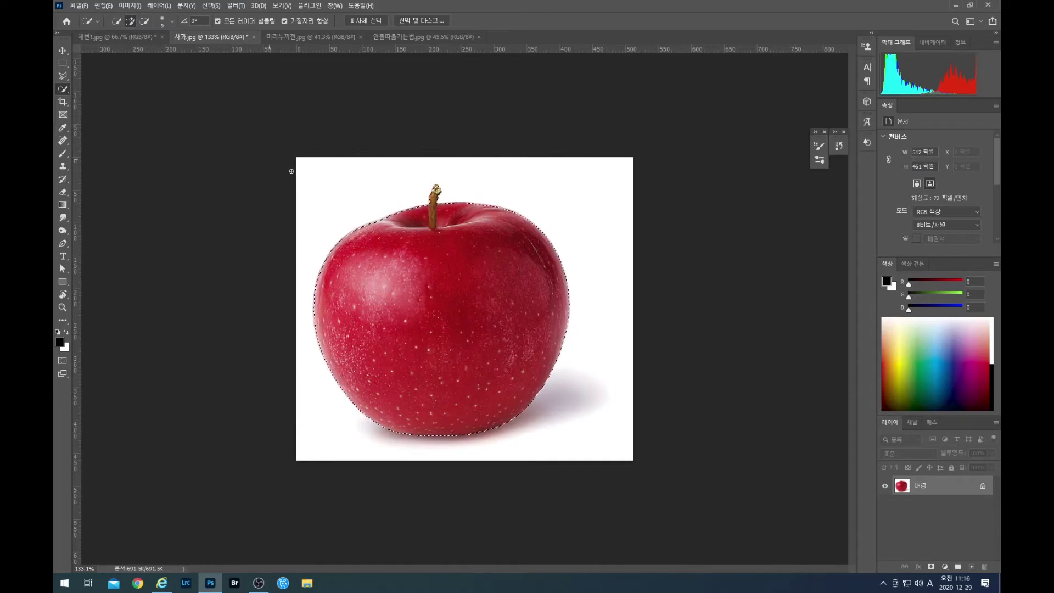
- Move the selected apple into 해변1.jpg and place it on the sand beside the drink
left_click(62, 51)
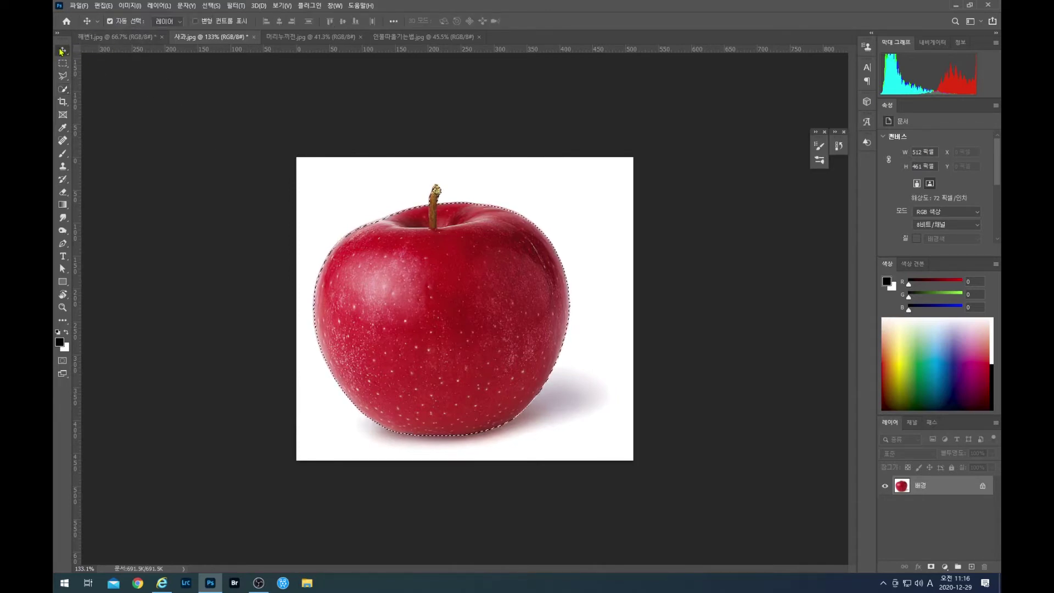
left_click_drag(448, 304, 546, 358)
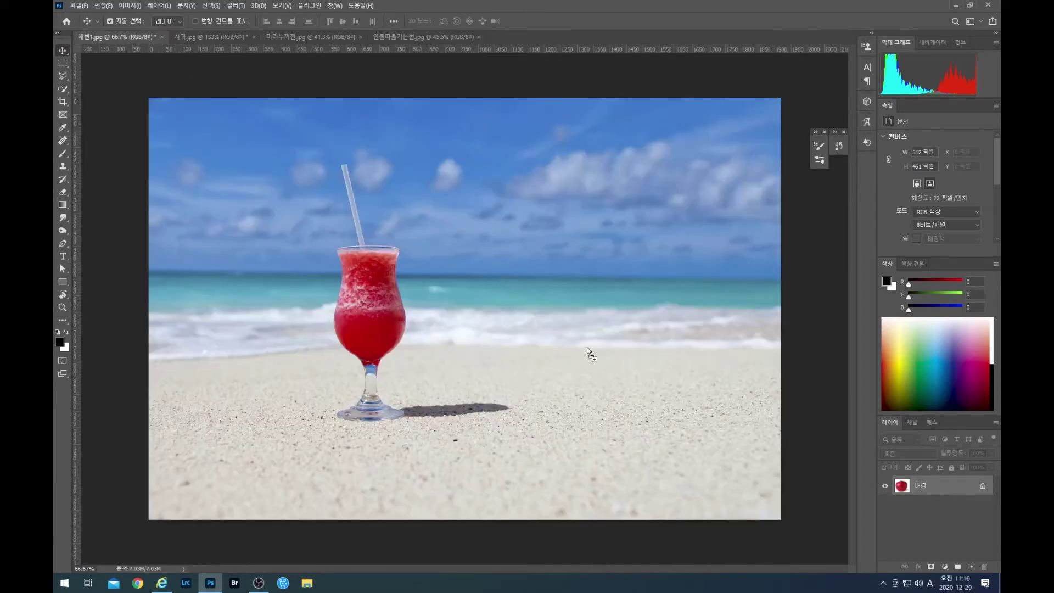
left_click_drag(613, 347, 611, 347)
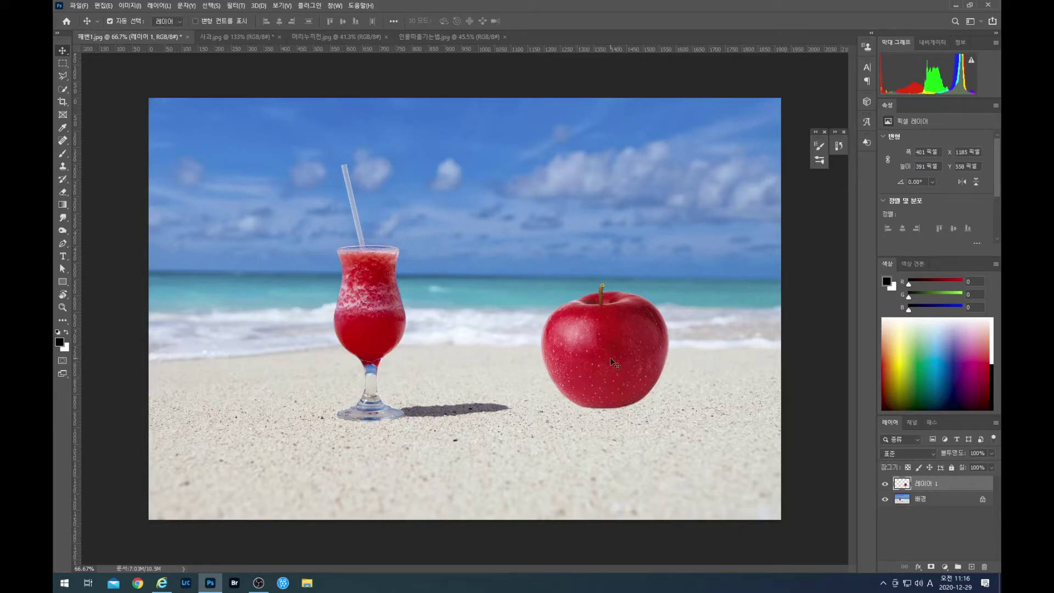
mouse_move(611, 360)
left_mouse_down()
mouse_move(599, 397)
mouse_move(652, 400)
mouse_move(604, 380)
left_mouse_up()
key("ctrl")
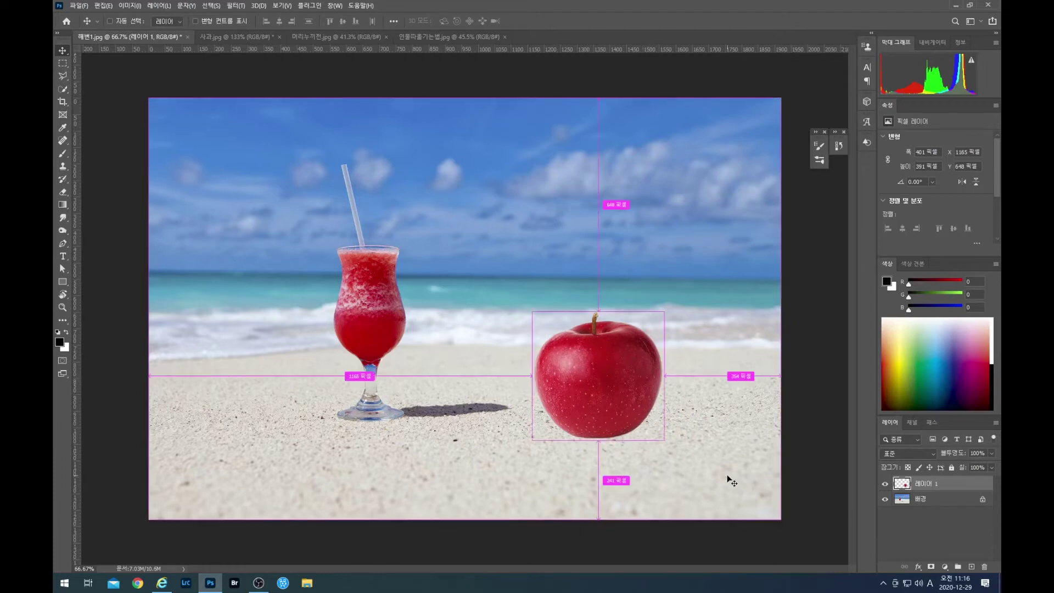
- Try to trace the upper edge of the apple in 사과.jpg with the Polygonal Lasso, starting beside the stem
key("ctrl+Tab")
key("z")
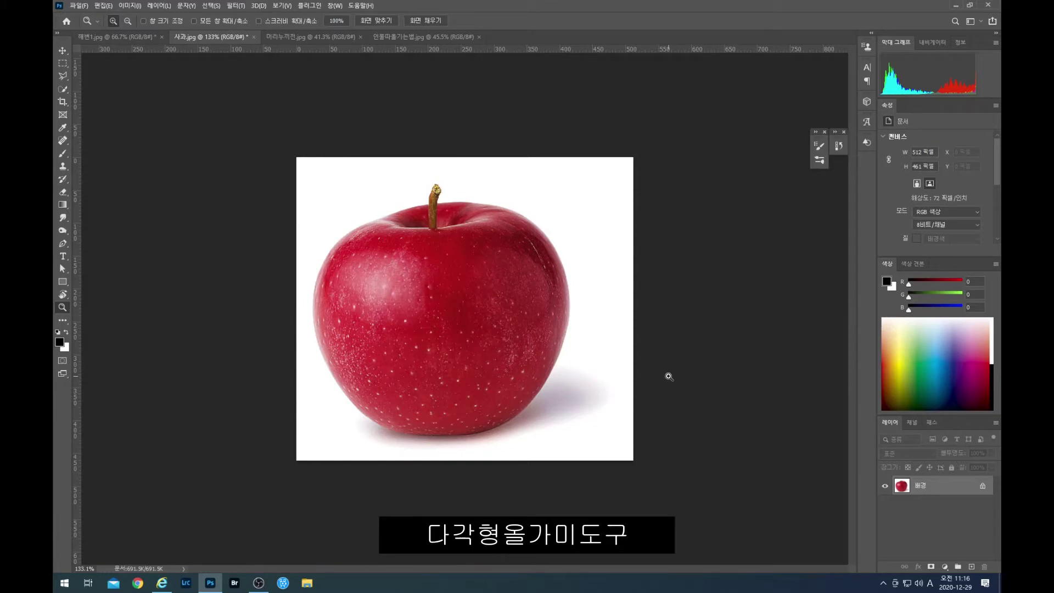
left_click(63, 76)
left_click(438, 204)
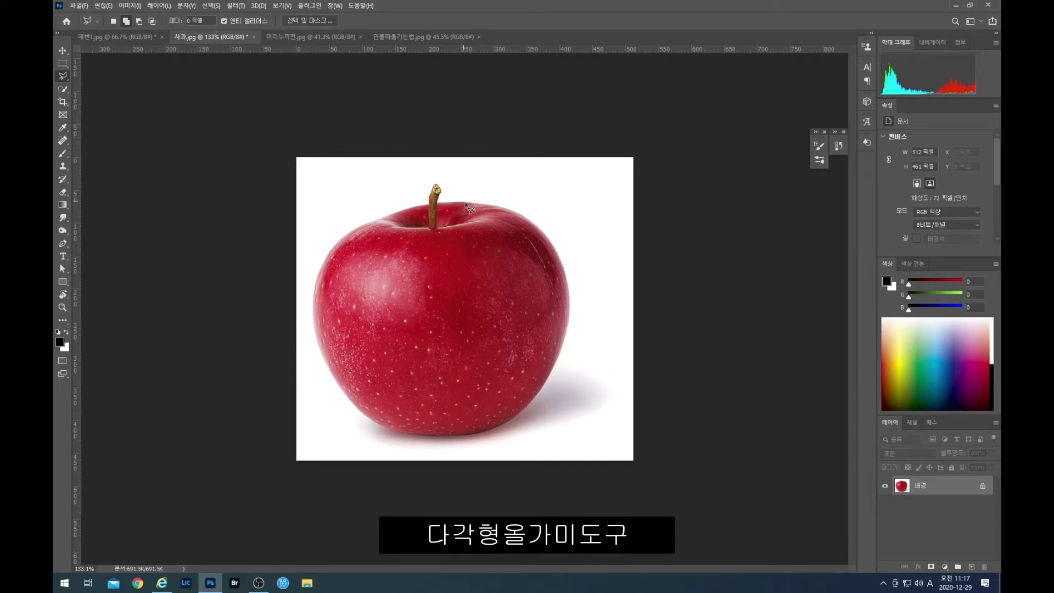
left_click(468, 203)
left_click(497, 207)
left_click(524, 218)
key("Escape")
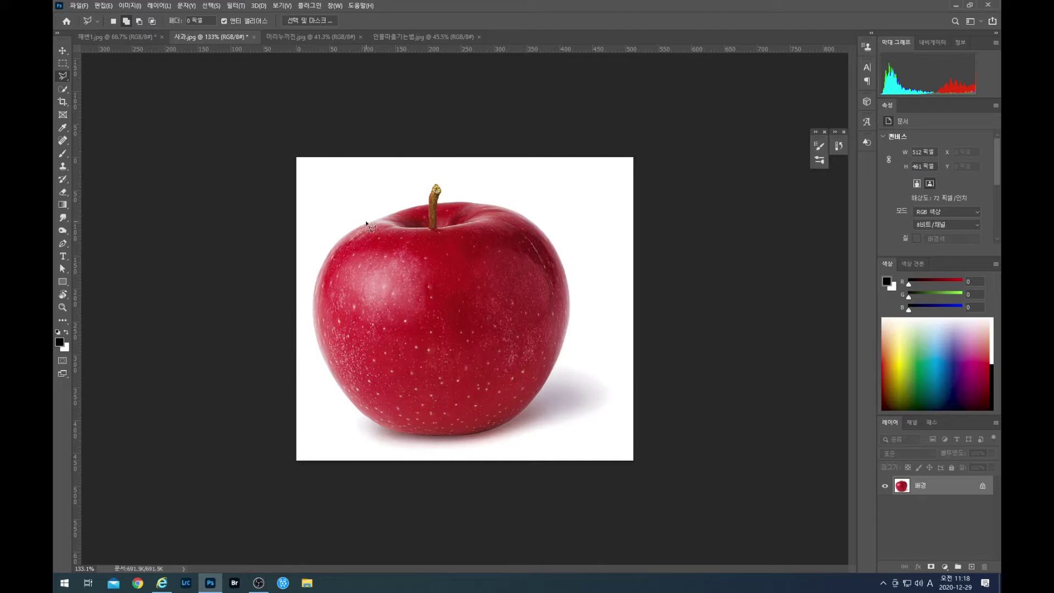
- Trace the apple's outline with curved Pen tool segments, starting beside the stem and following its edge
left_click(64, 245)
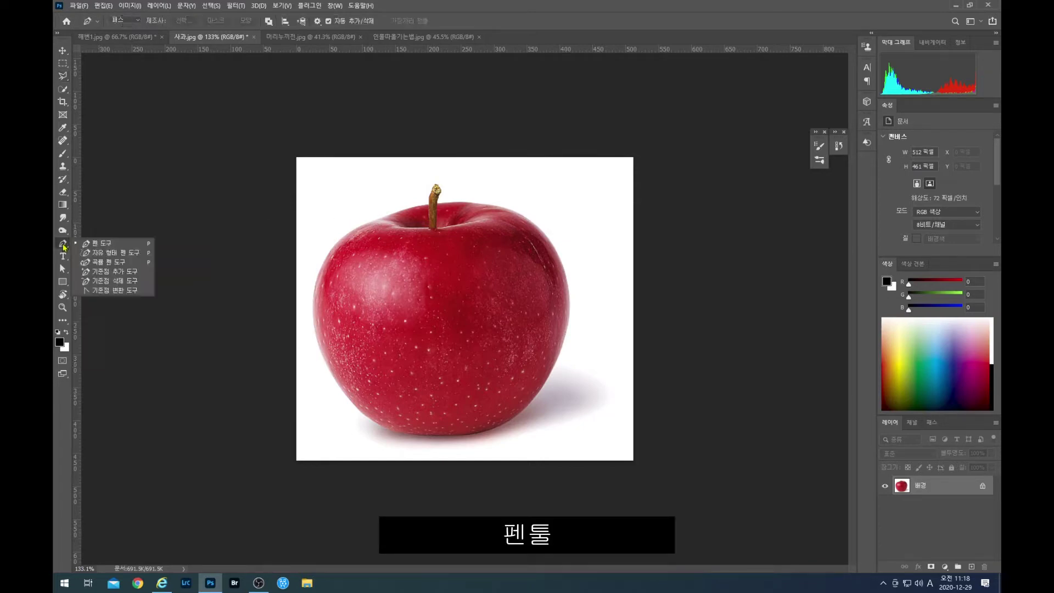
left_click(438, 203)
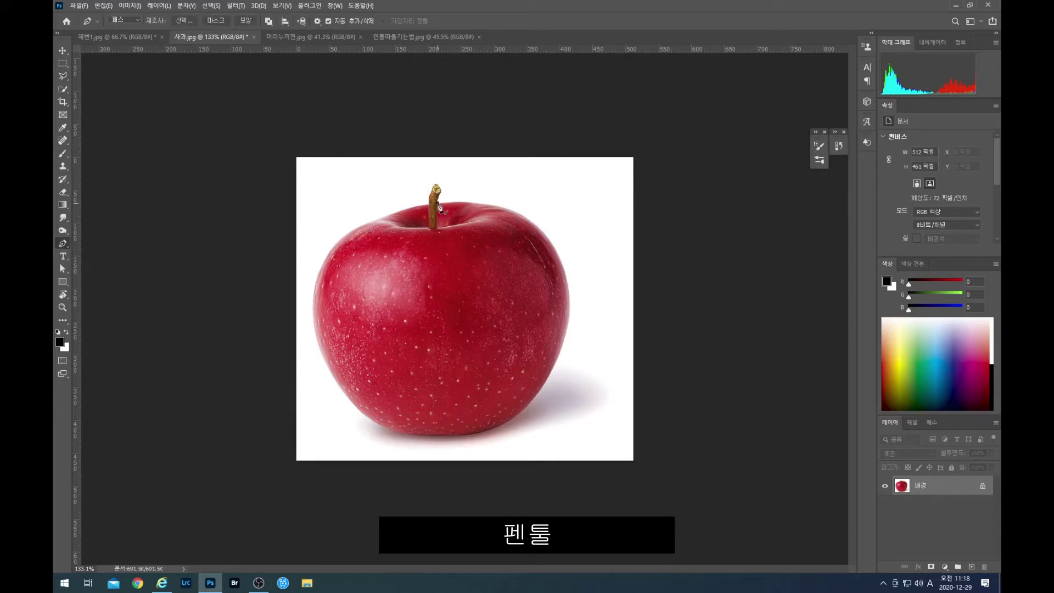
left_click(475, 203)
left_click_drag(476, 203, 488, 206)
left_click(474, 204, "alt")
left_click_drag(533, 223, 559, 244)
left_click(534, 223, "alt")
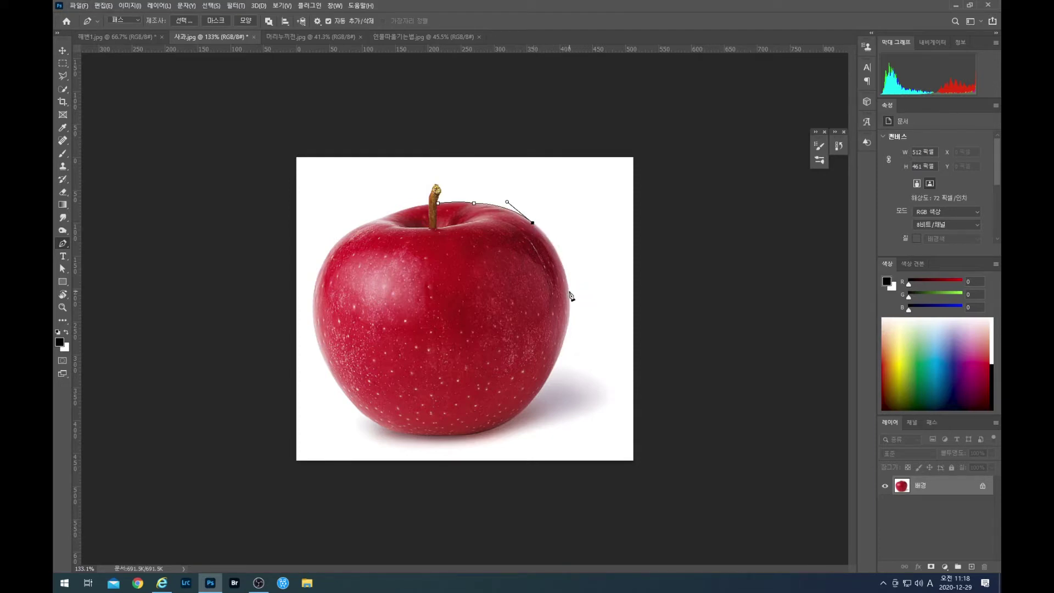
left_click_drag(568, 290, 572, 335)
left_click(447, 203)
left_click(495, 264, "ctrl")
- Select the woman's face, hair and body in 머리누끼전.jpg with the Quick Selection tool
left_click(300, 36)
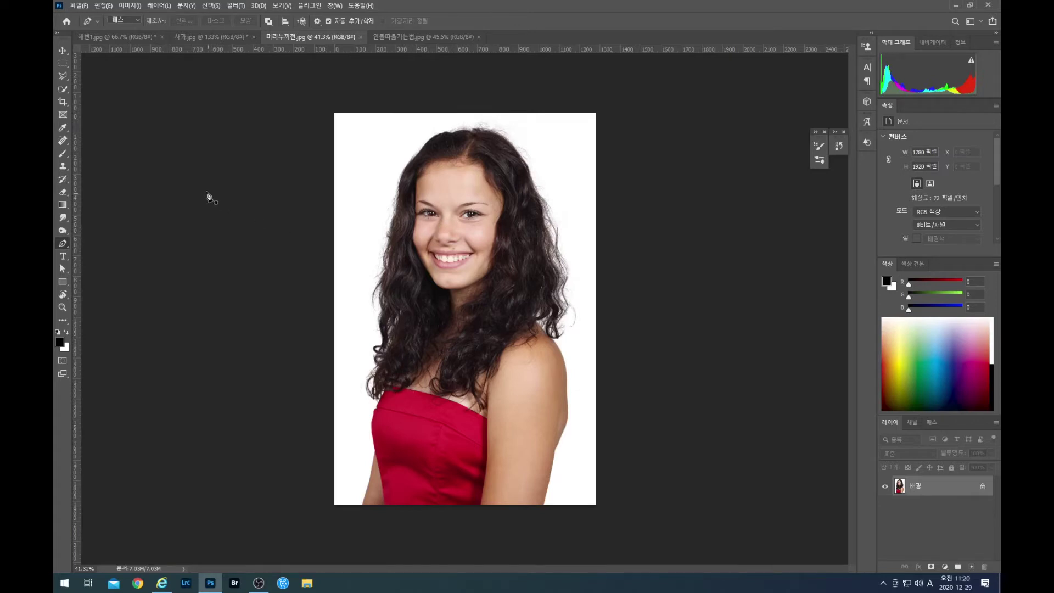
left_click(63, 89)
mouse_move(464, 199)
left_mouse_down()
mouse_move(434, 166)
mouse_move(477, 170)
mouse_move(497, 239)
mouse_move(394, 264)
mouse_move(418, 181)
left_mouse_up()
mouse_move(477, 345)
left_mouse_down()
mouse_move(440, 450)
mouse_move(521, 417)
left_mouse_up()
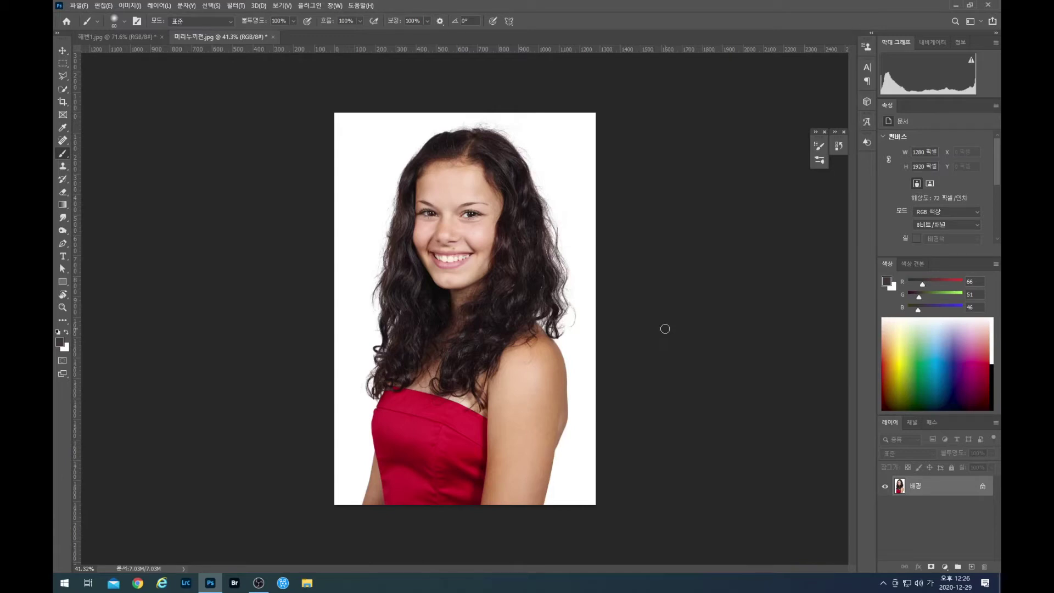
- Duplicate the background layer of the portrait and rename the copy 모델
key("ctrl+j")
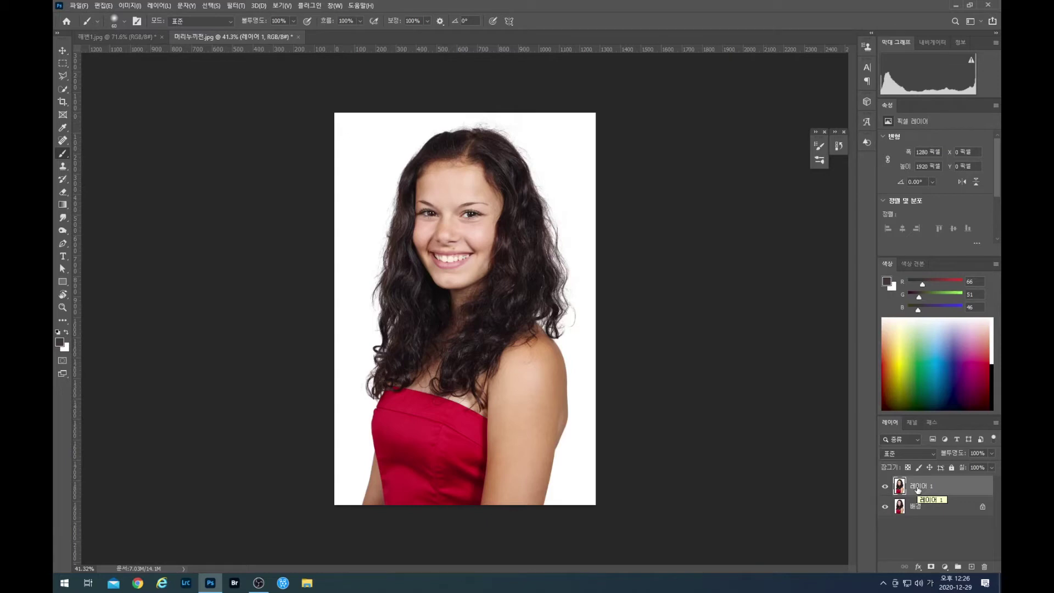
double_click(919, 487)
type("ㅁ")
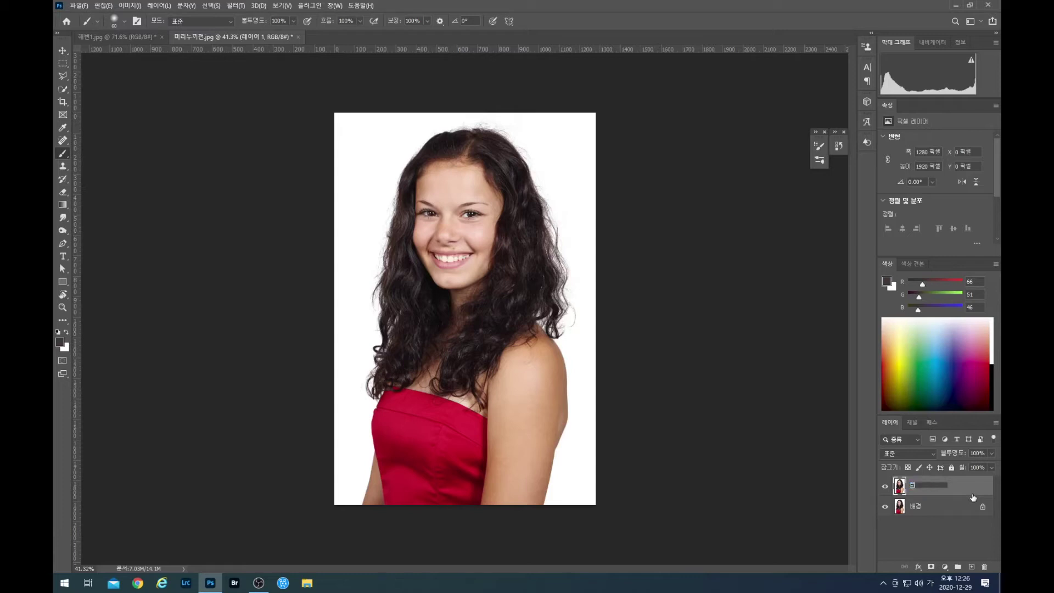
type("ㅗ델")
key("Return")
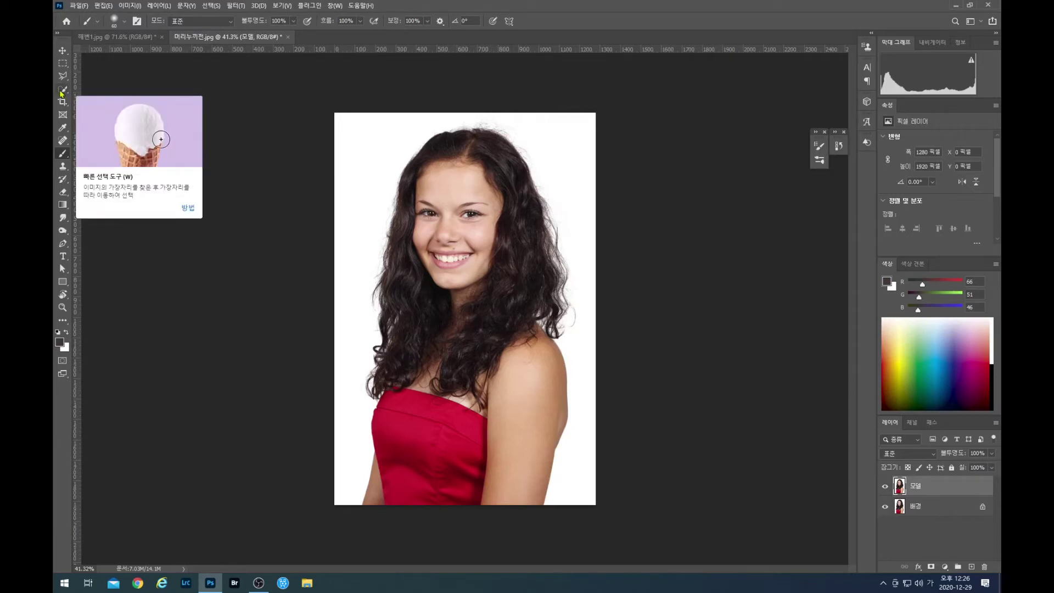
- Enter Select and Mask on the 모델 layer in 오버레이 (Overlay) view and brush over the woman to select her
left_click(62, 91)
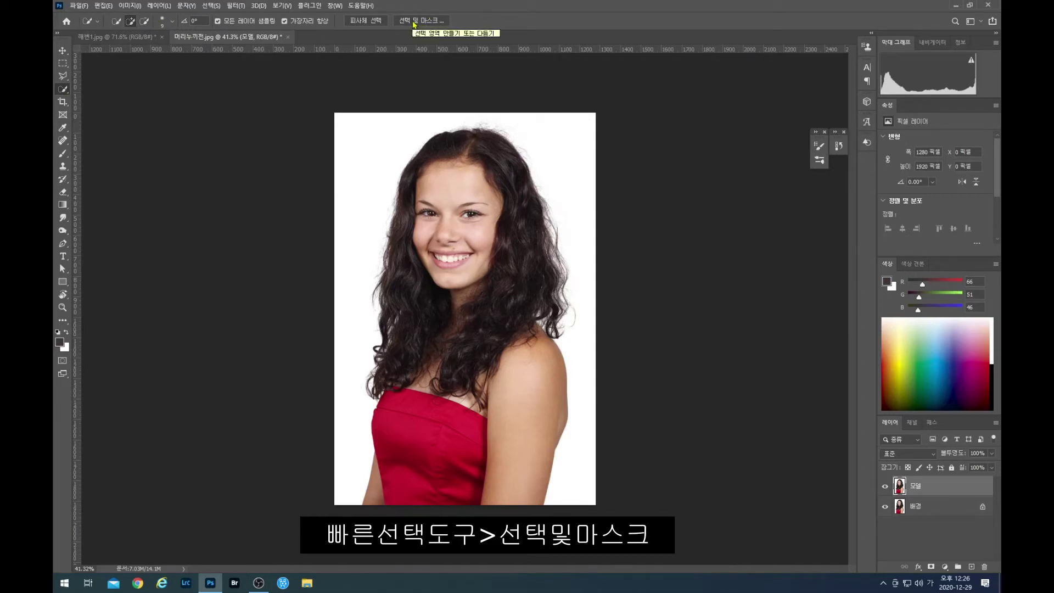
left_click(415, 22)
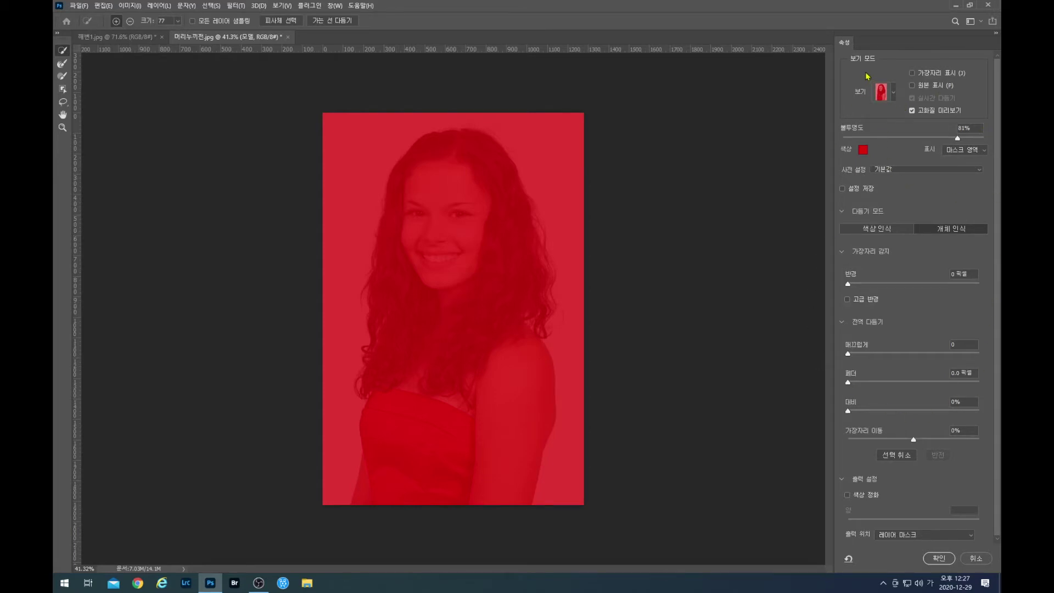
left_click(896, 95)
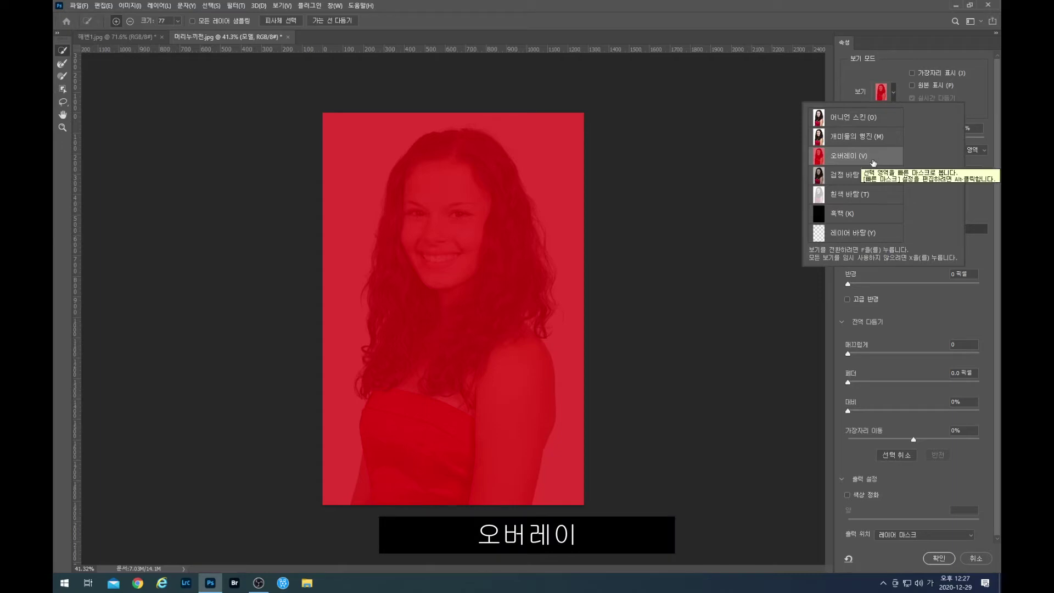
left_click(664, 237)
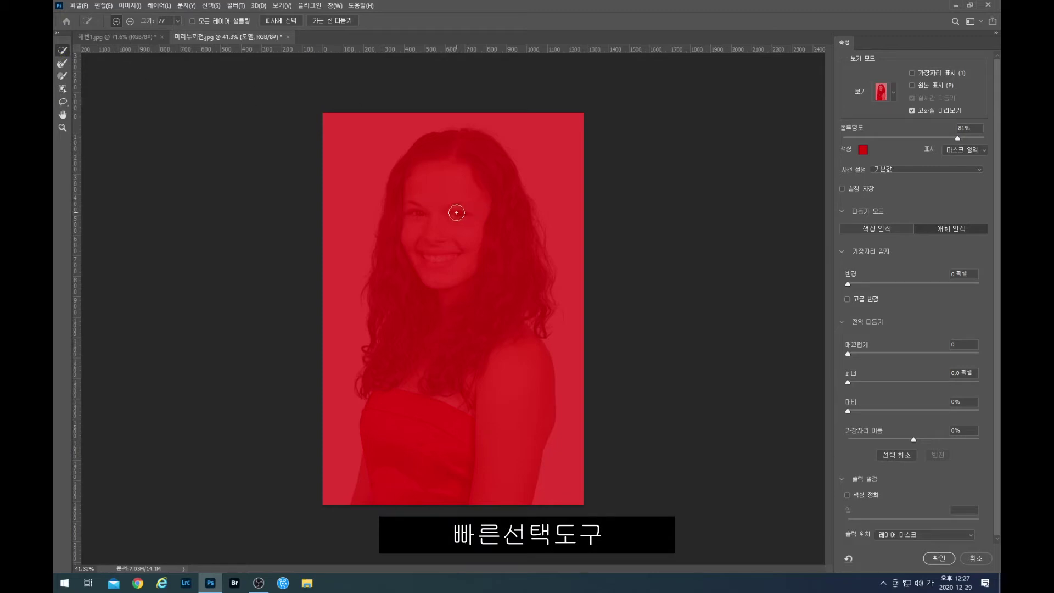
mouse_move(443, 198)
left_mouse_down()
mouse_move(434, 212)
mouse_move(481, 250)
mouse_move(471, 235)
mouse_move(492, 193)
mouse_move(465, 256)
mouse_move(541, 330)
left_mouse_up()
mouse_move(451, 394)
left_mouse_down()
mouse_move(445, 450)
mouse_move(491, 420)
left_mouse_up()
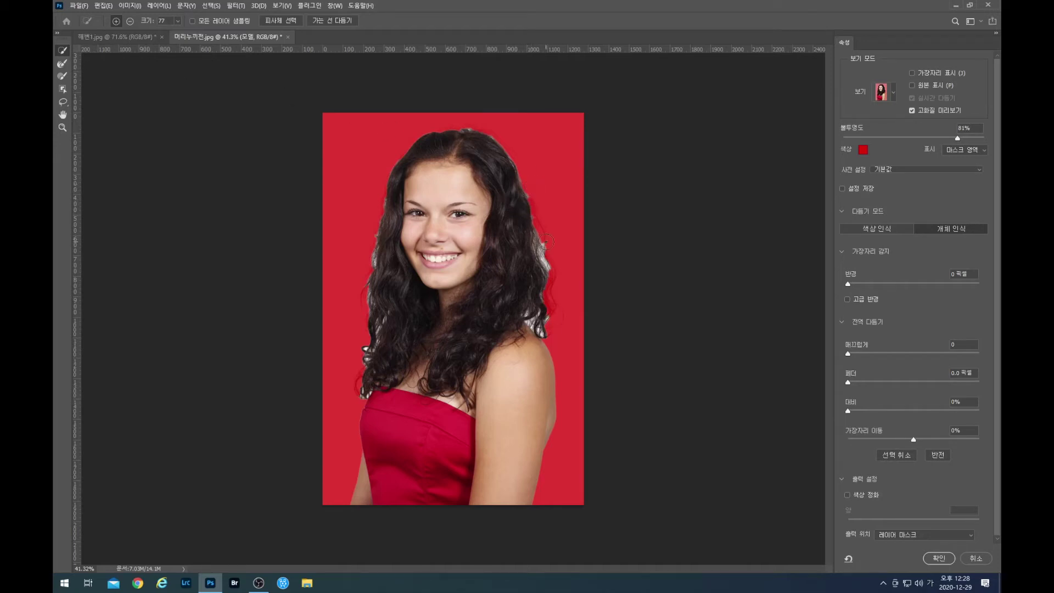
- Refine the mask around the woman's hair on both sides and over her head with the Refine Edge Brush
left_click(64, 67)
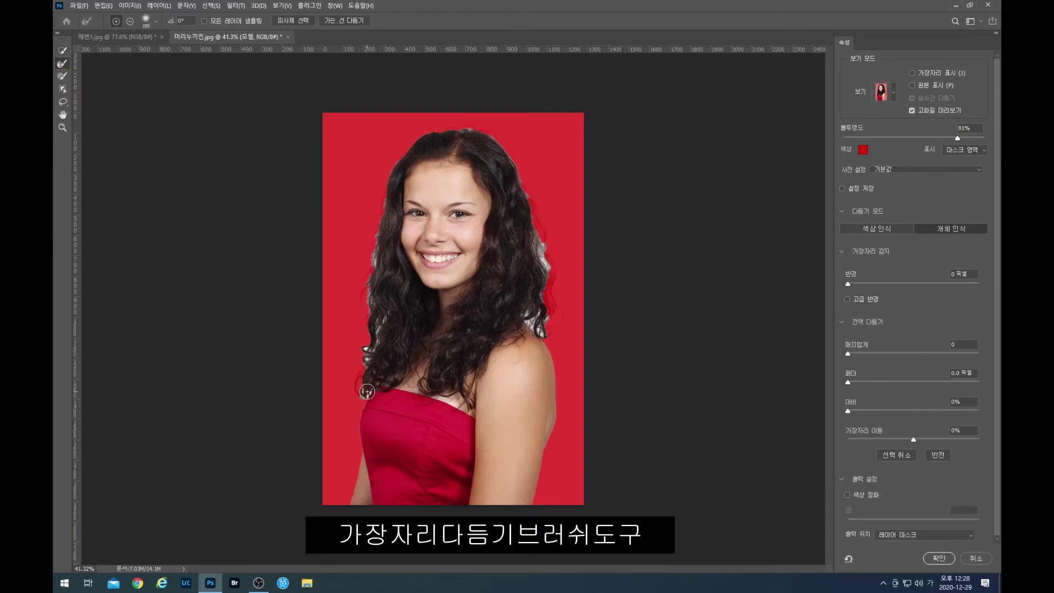
mouse_move(367, 391)
left_mouse_down()
mouse_move(354, 402)
mouse_move(349, 384)
mouse_move(387, 311)
left_mouse_up()
mouse_move(372, 314)
left_mouse_down()
mouse_move(375, 268)
mouse_move(375, 305)
mouse_move(389, 317)
mouse_move(375, 279)
mouse_move(384, 190)
mouse_move(409, 142)
mouse_move(439, 128)
mouse_move(499, 143)
mouse_move(560, 262)
left_mouse_up()
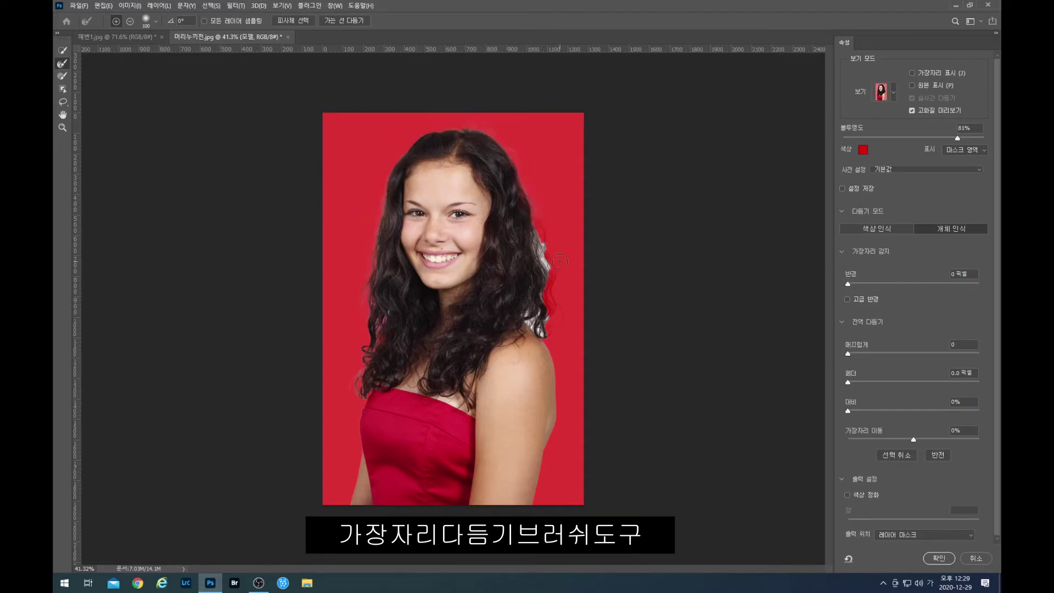
mouse_move(541, 231)
left_mouse_down()
mouse_move(539, 281)
mouse_move(559, 318)
mouse_move(546, 329)
mouse_move(536, 320)
mouse_move(557, 301)
mouse_move(571, 329)
left_mouse_up()
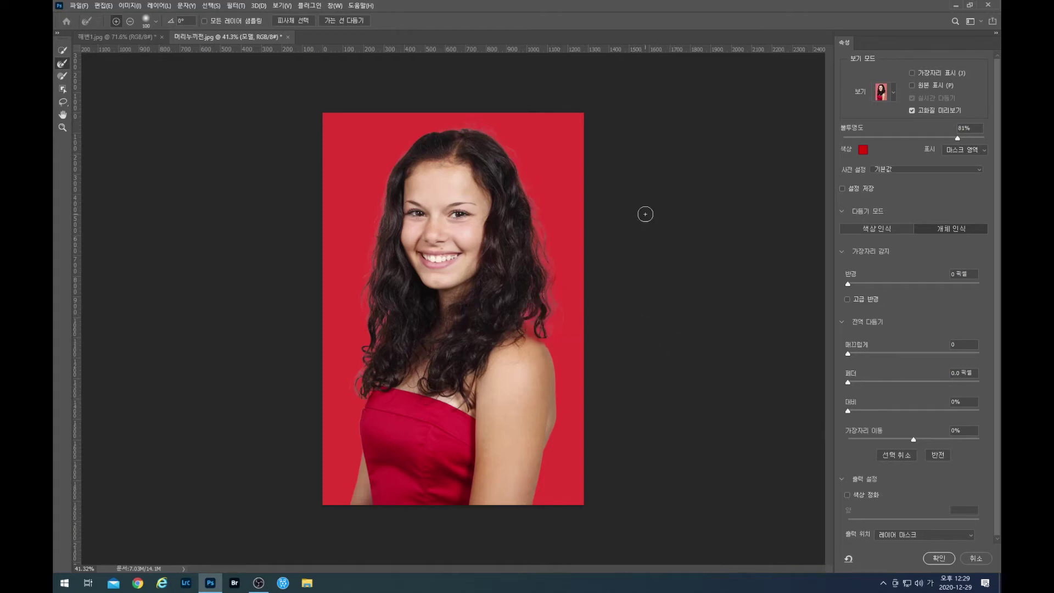
- Clean up the mask near the shoulder with the Brush tool in 흑백 (Black & White) view, and return to 오버레이 (Overlay) view
left_click(895, 95)
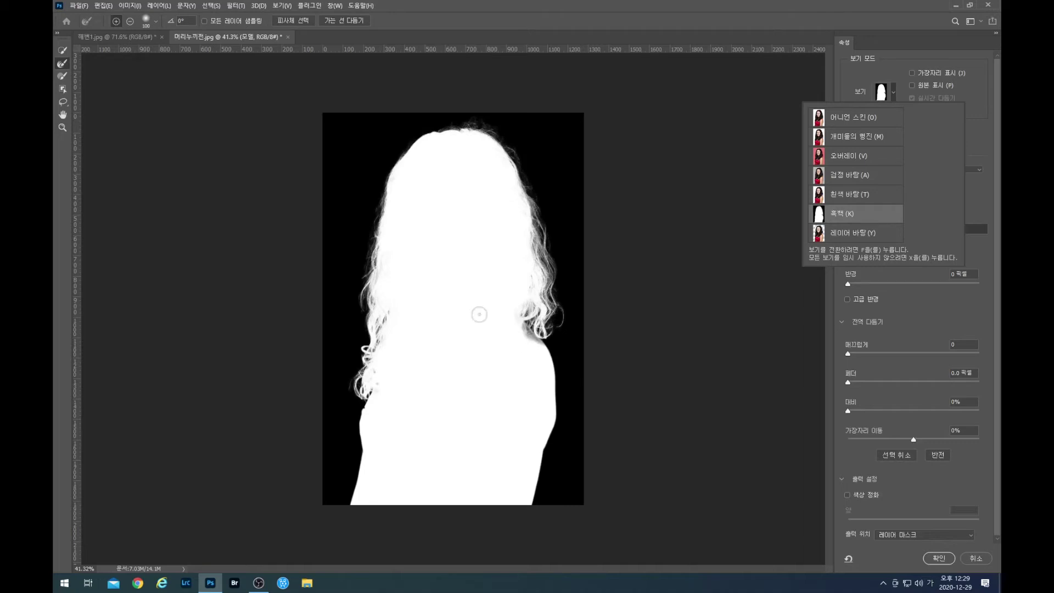
left_click(65, 78)
left_click(63, 76)
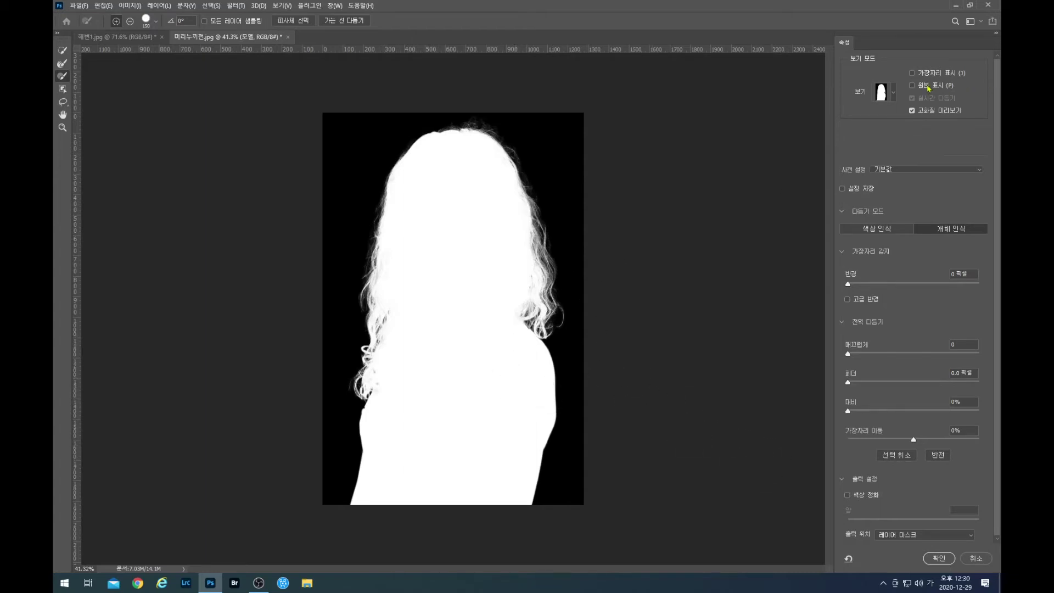
left_click(895, 94)
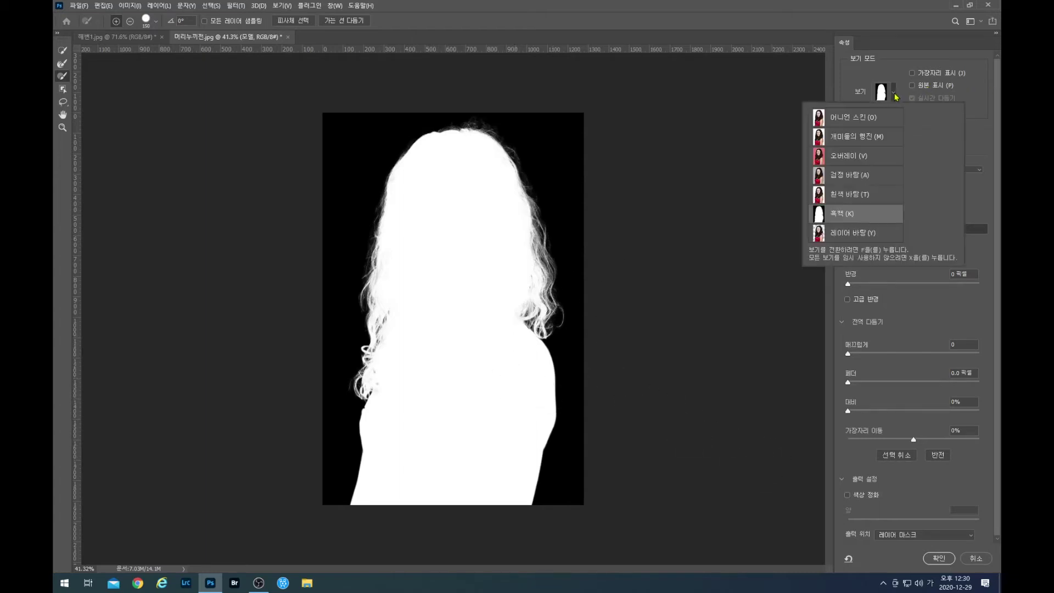
left_click(843, 159)
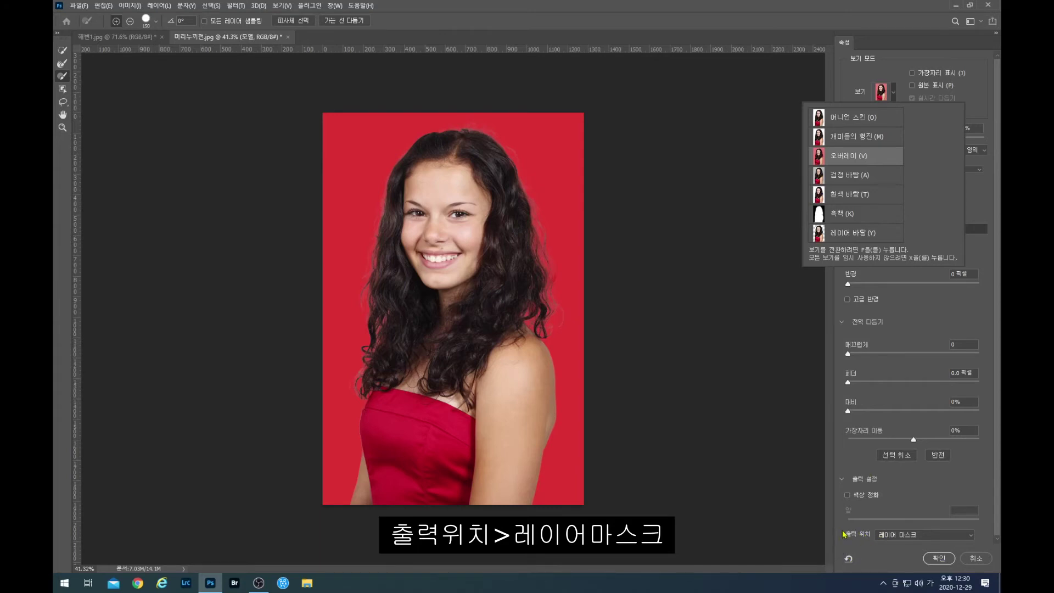
- Output the refined selection as a 레이어 마스크 (Layer Mask) on the 모델 layer
left_click(974, 534)
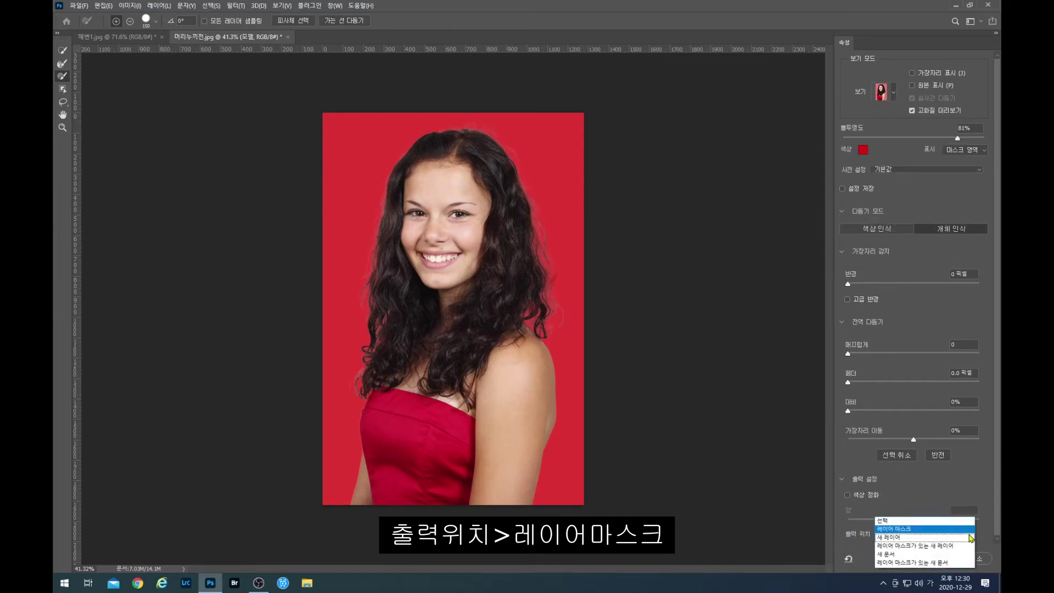
left_click(907, 529)
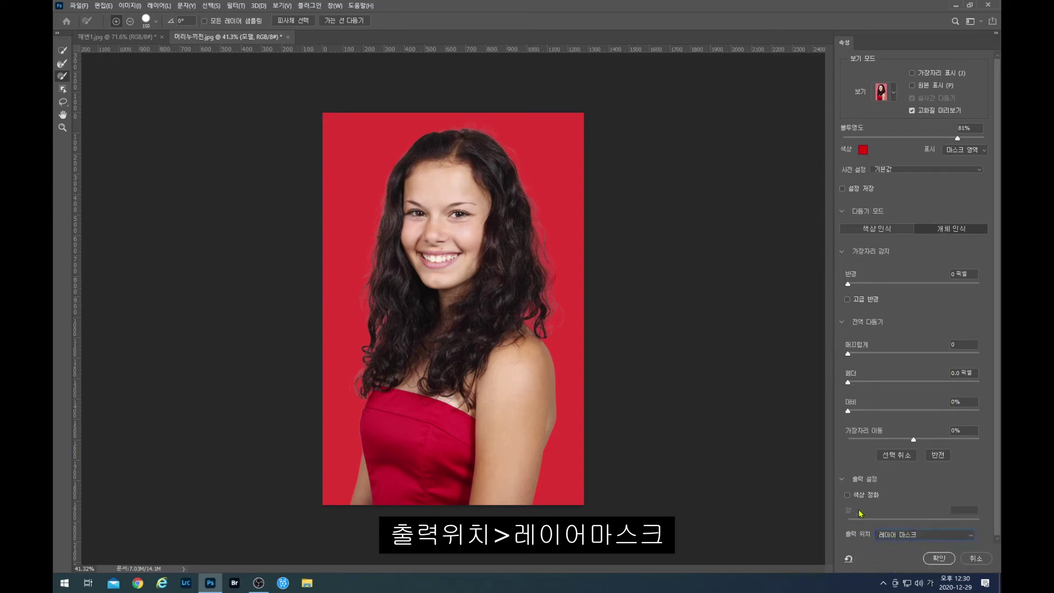
left_click(944, 562)
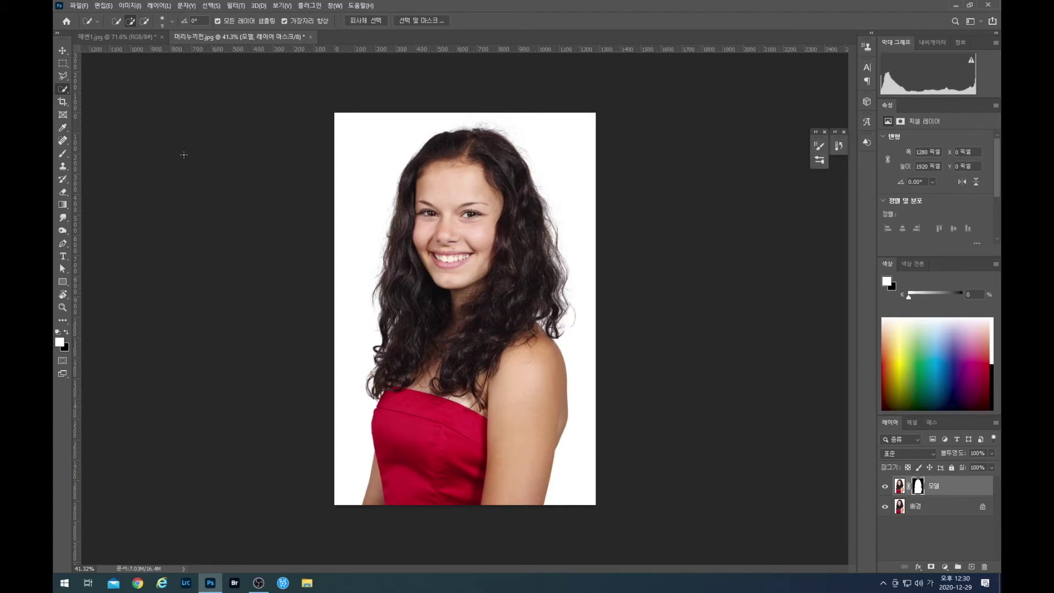
- Move the masked 모델 layer from the portrait document into the 해변1.jpg beach photo with the Move tool
left_click(62, 53)
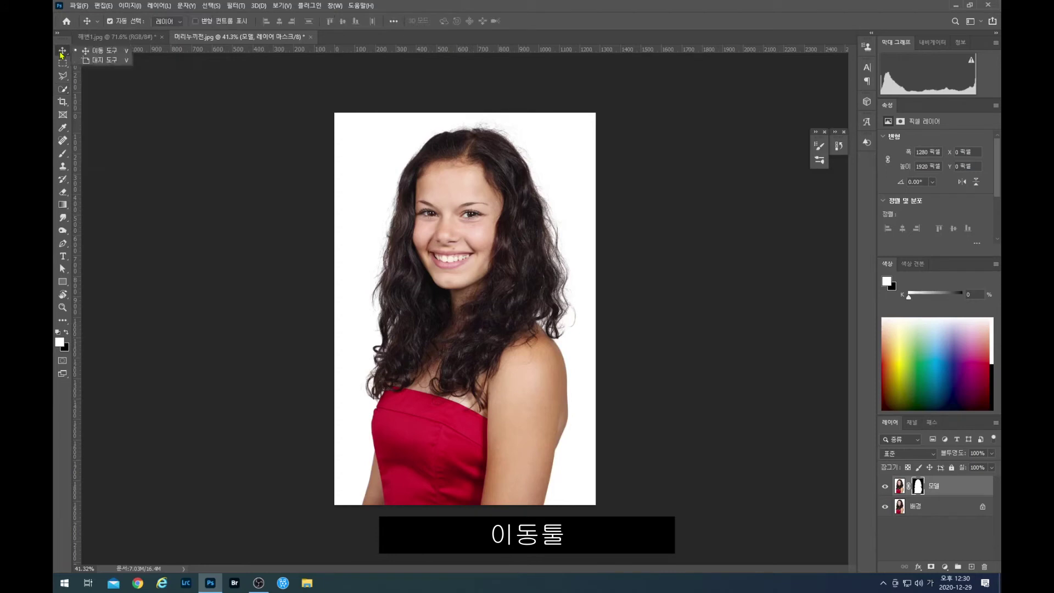
left_click(467, 285)
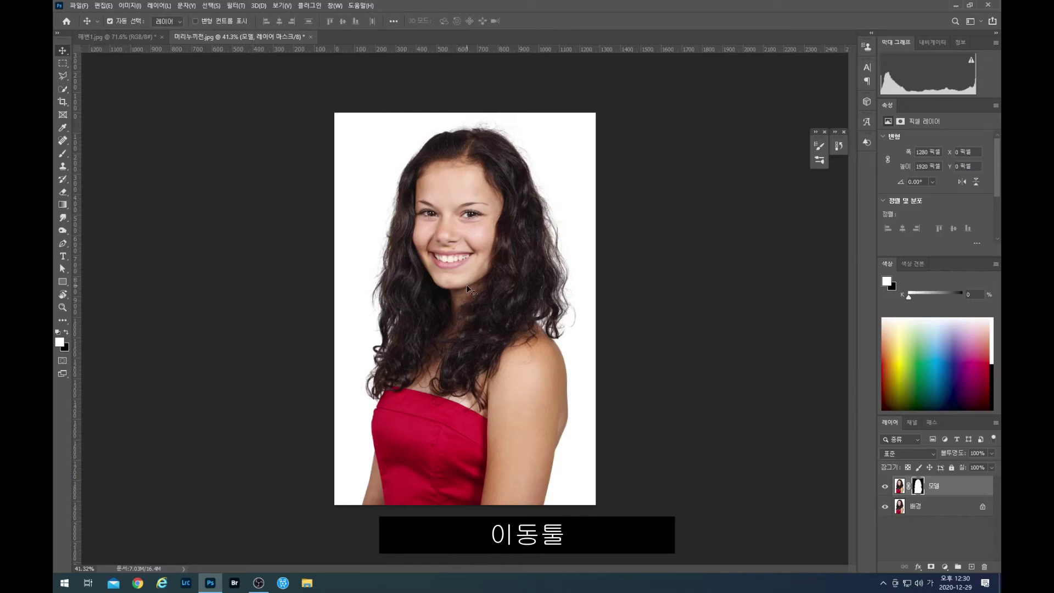
left_click_drag(467, 285, 593, 349)
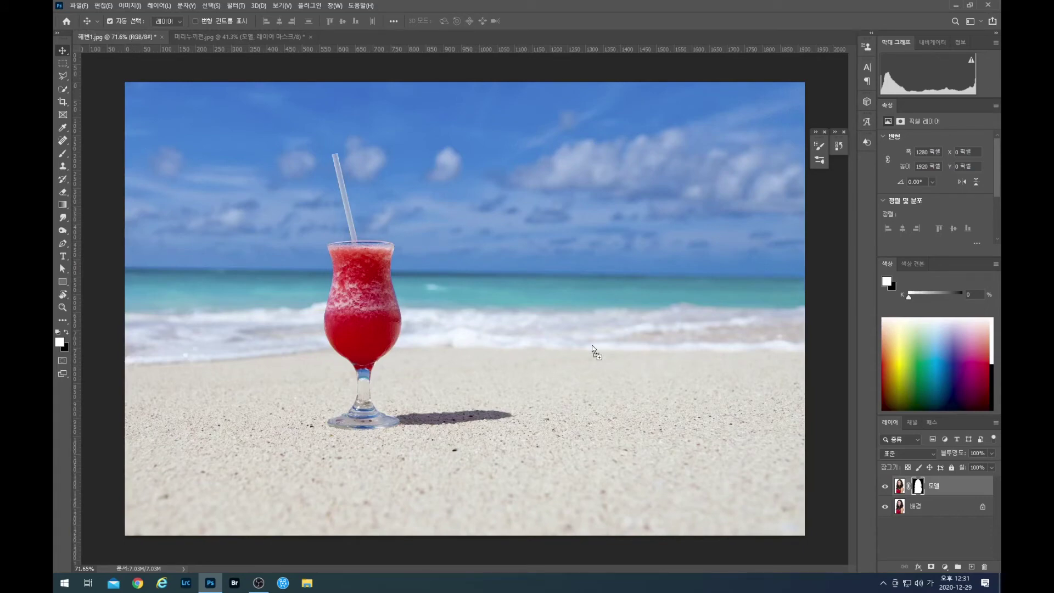
left_click_drag(593, 349, 593, 350)
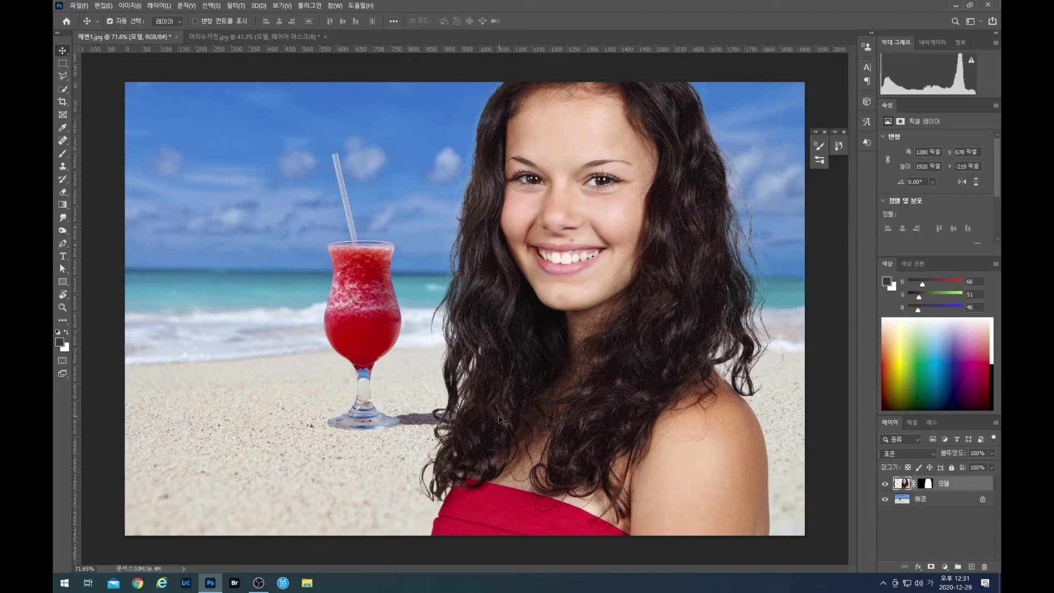
- Scale the model proportionally to about 58% with Free Transform and place her on the beach right of the drink, cut off by the lower canvas edge
key("ctrl+t")
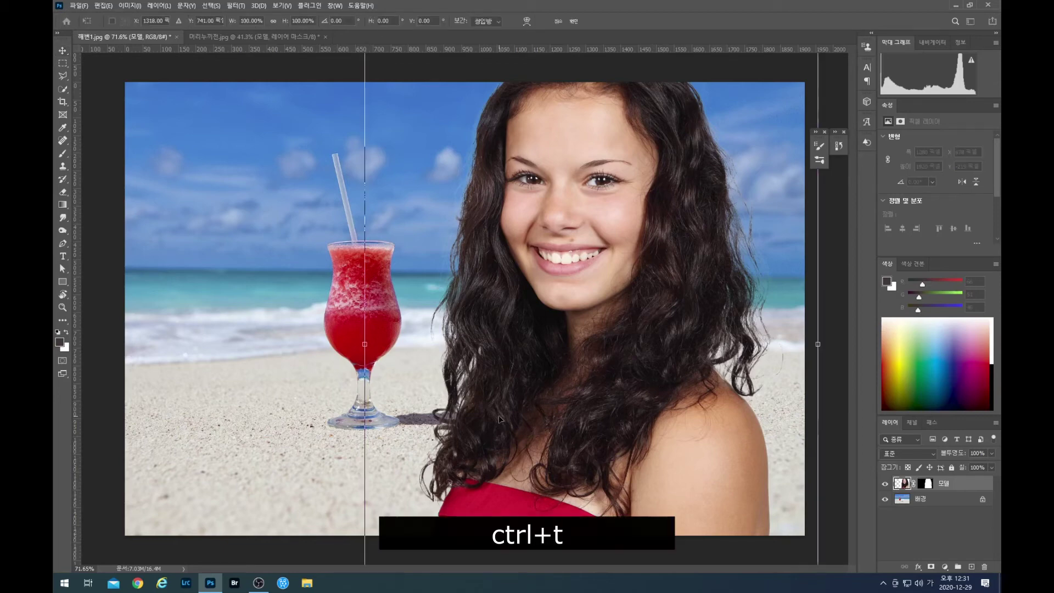
scroll(464, 310, "down", 2)
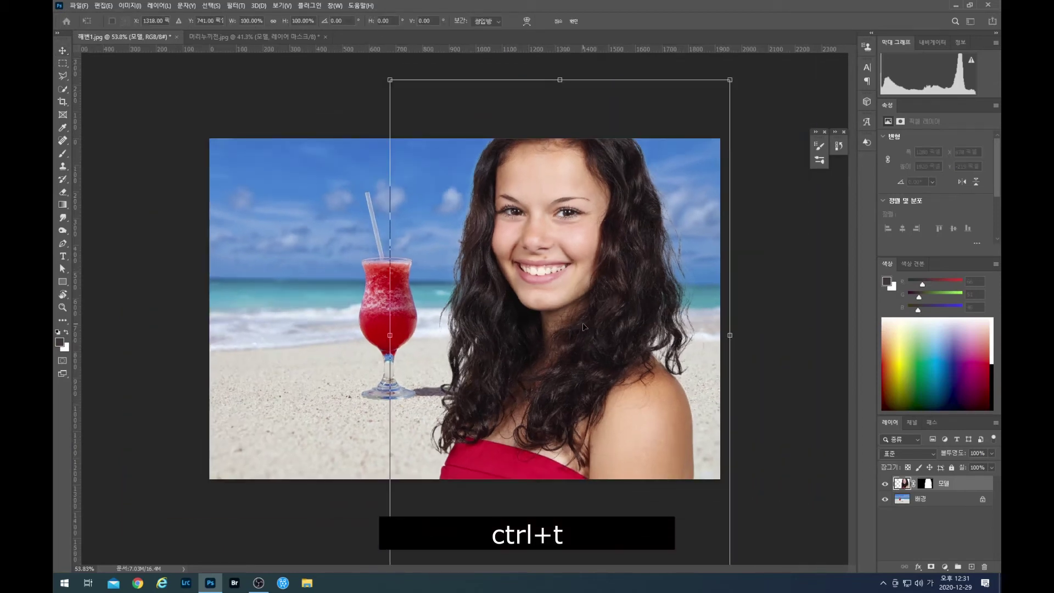
scroll(615, 280, "down", 1)
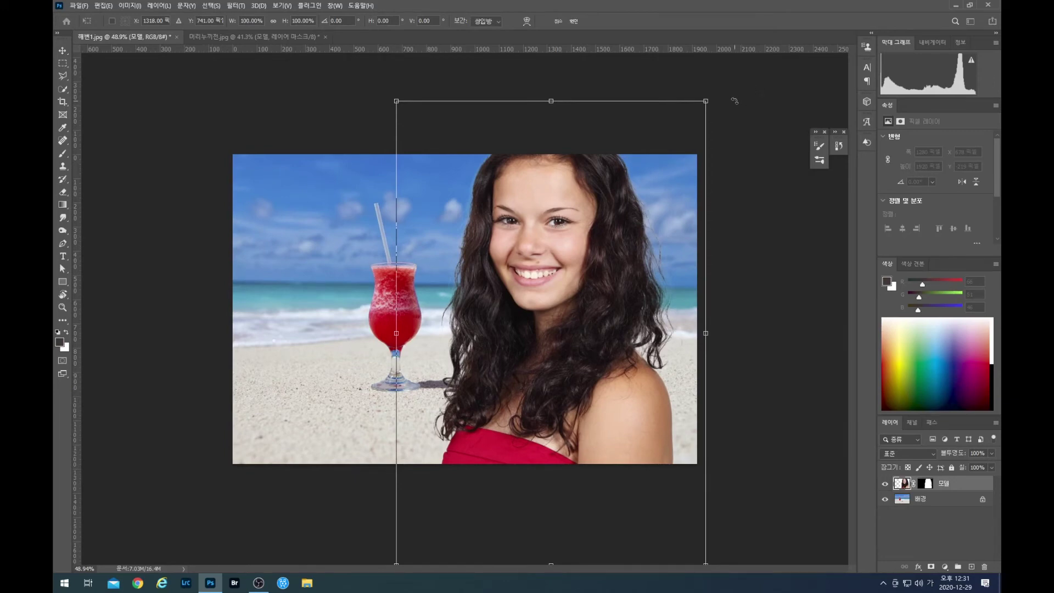
key("shift")
left_click_drag(707, 102, 639, 339)
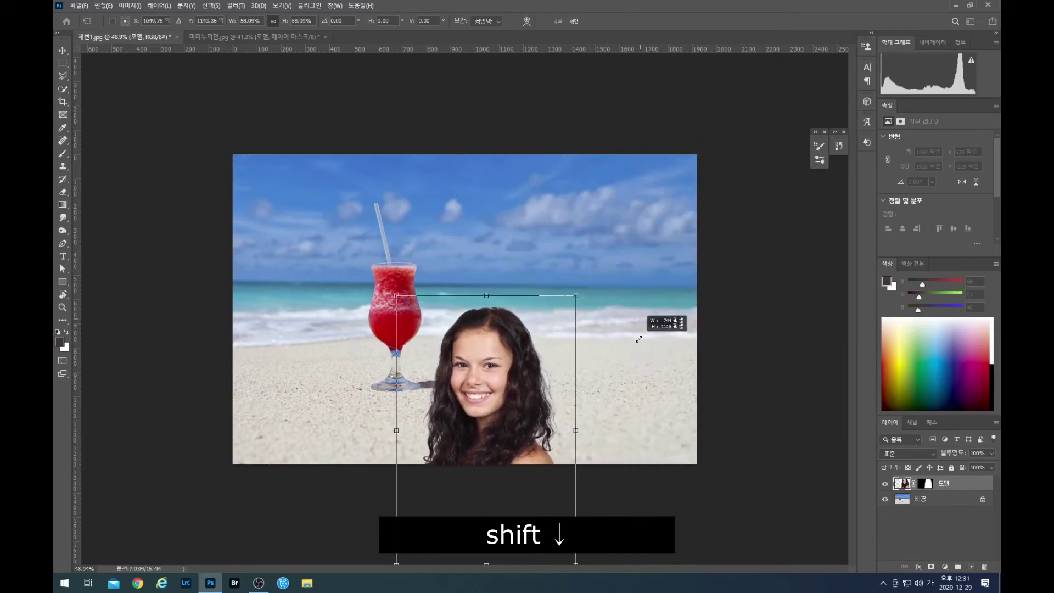
left_click_drag(498, 454, 577, 354)
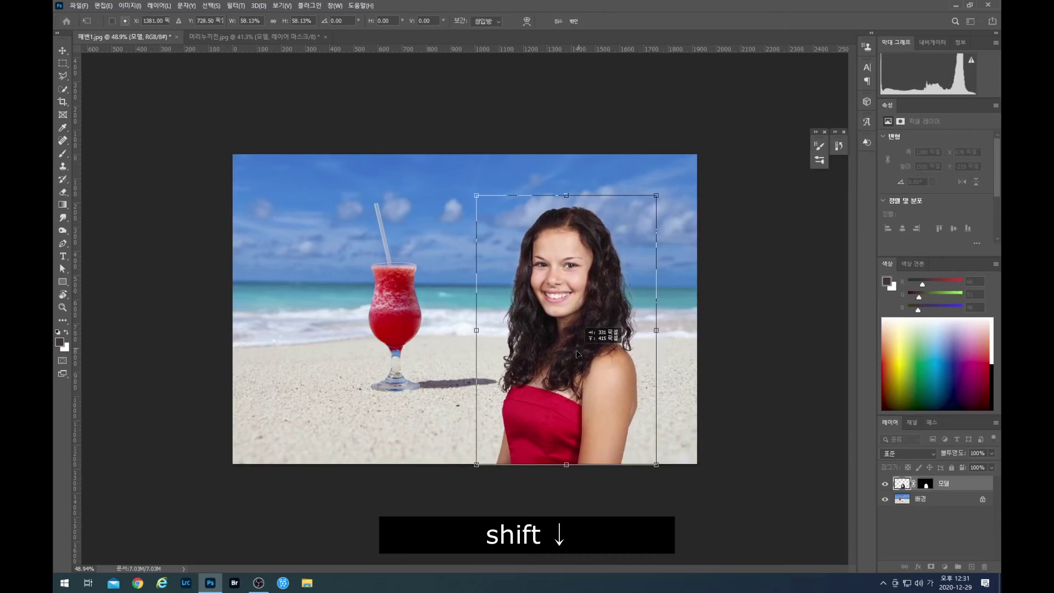
left_click_drag(578, 354, 586, 353)
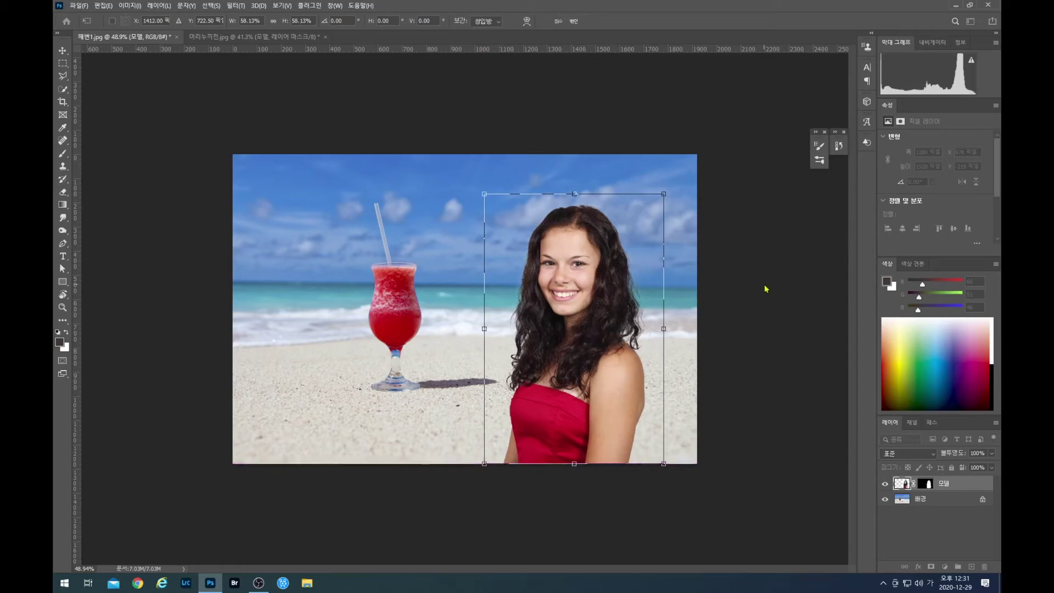
left_click(574, 22)
key("ctrl+0")
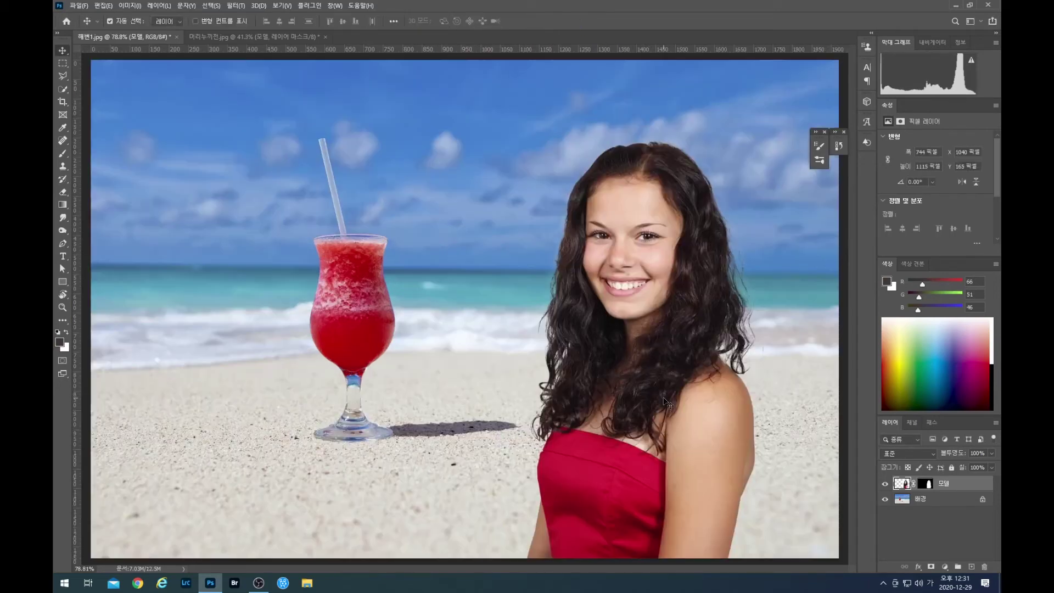
- Examine the cut-out edges around the model's hair, head and shoulder against the beach background
key("ctrl+minus")
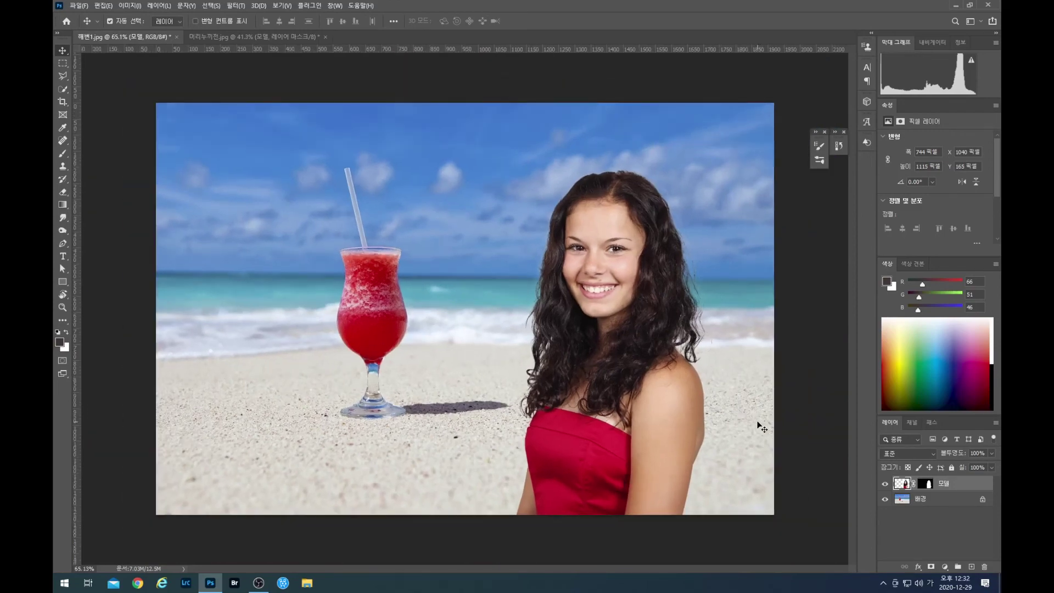
scroll(762, 427, "up", 5)
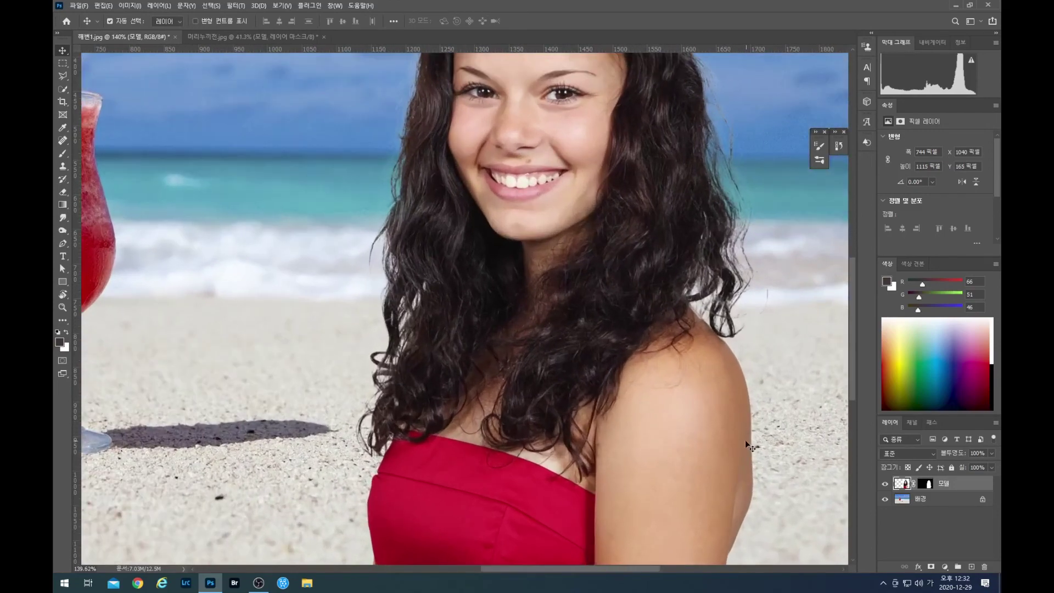
scroll(722, 207, "down", 2)
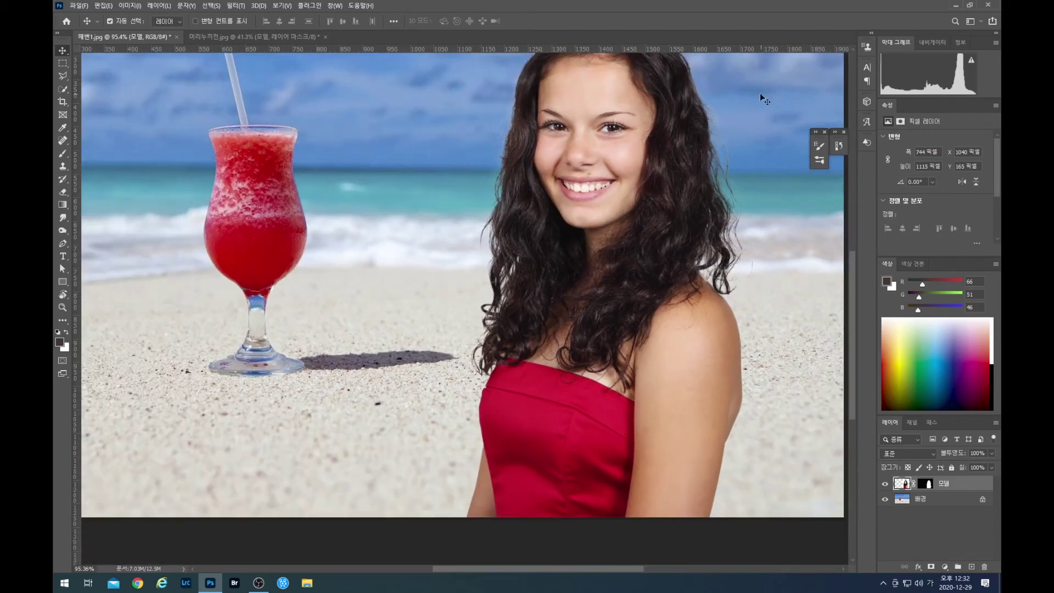
scroll(765, 99, "up", 6)
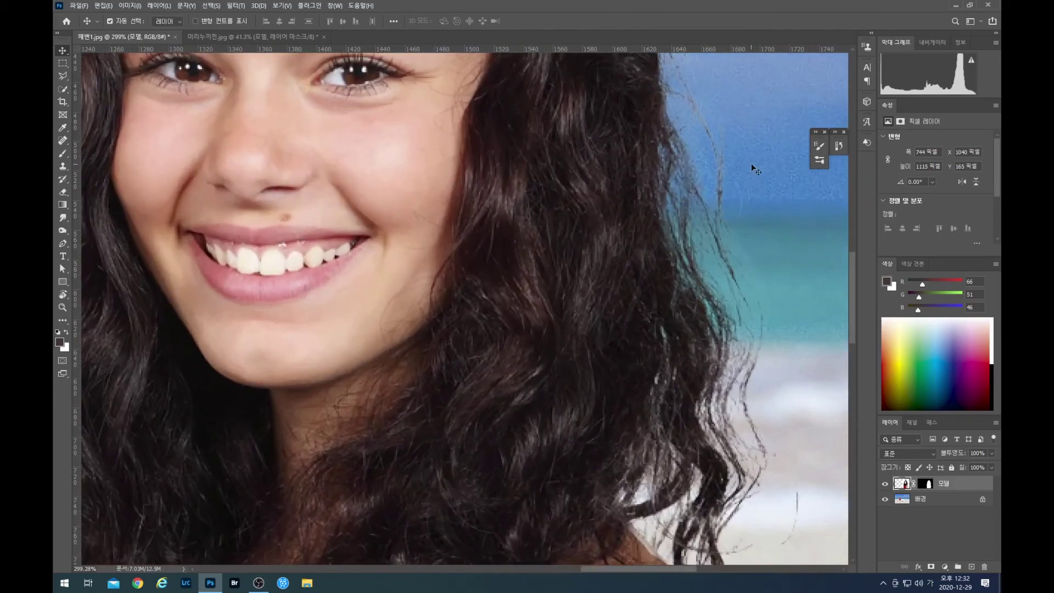
scroll(753, 168, "down", 7)
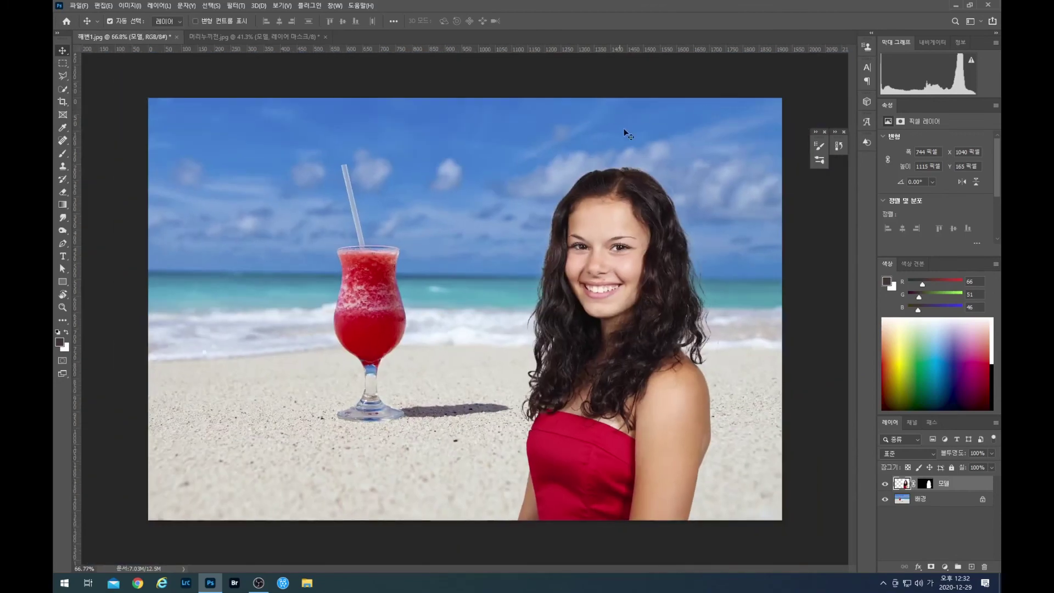
scroll(620, 116, "up", 5)
scroll(642, 188, "down", 1)
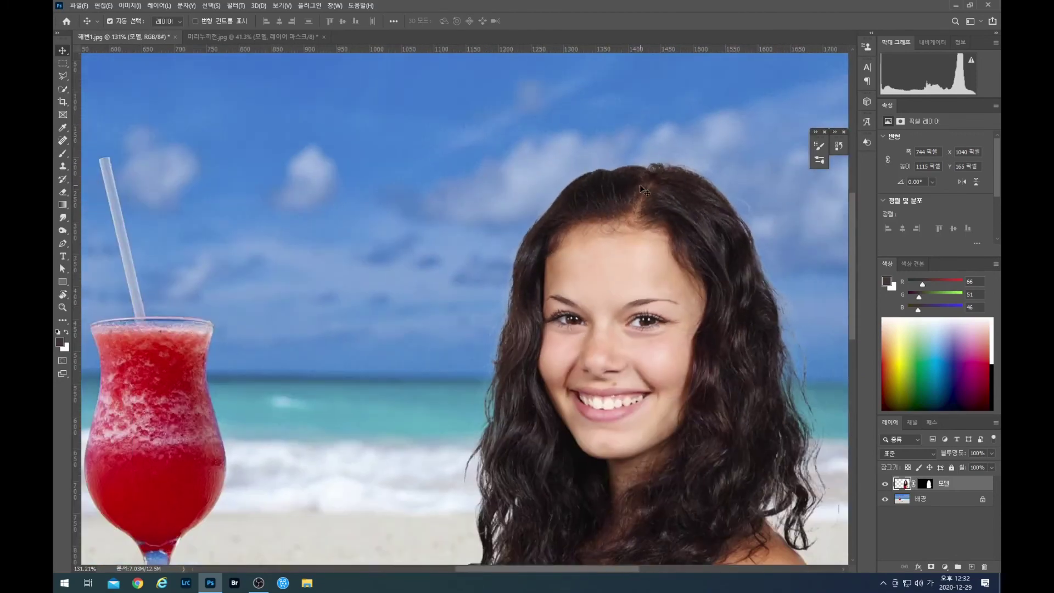
scroll(641, 188, "down", 4)
scroll(642, 188, "up", 2)
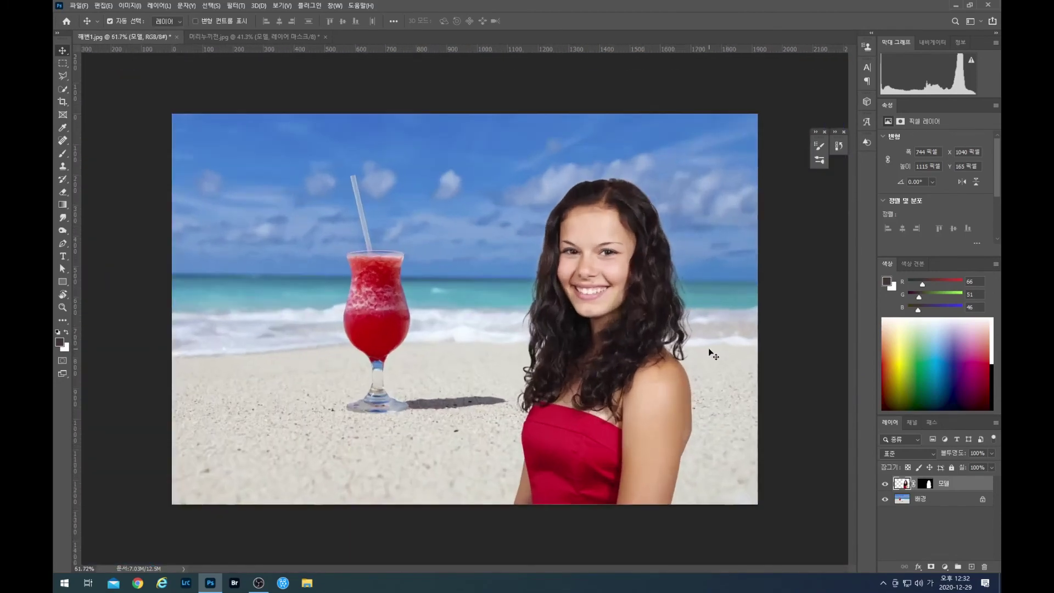
scroll(681, 371, "up", 1)
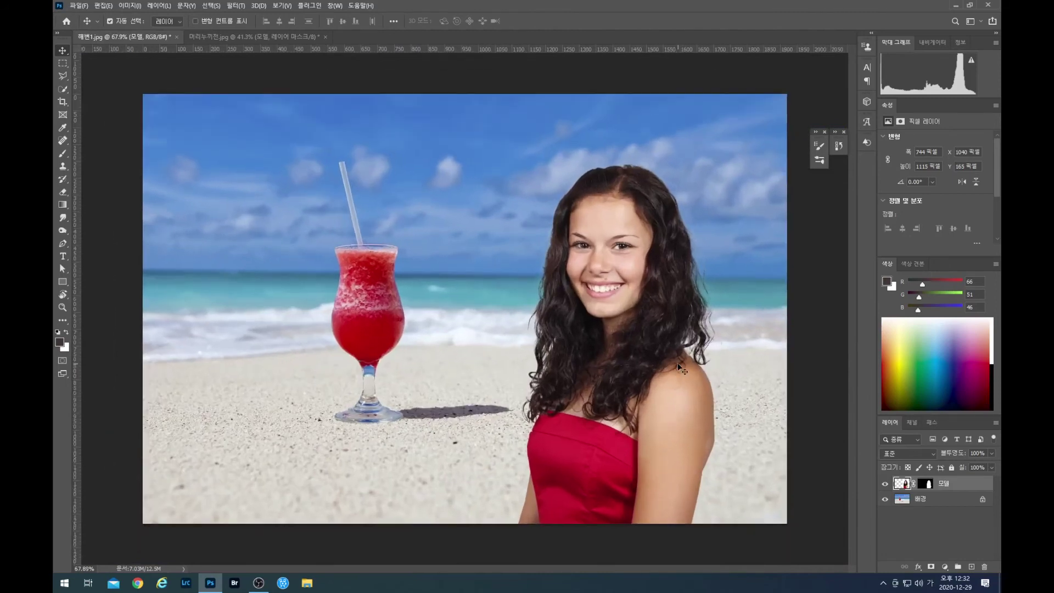
scroll(681, 369, "down", 1)
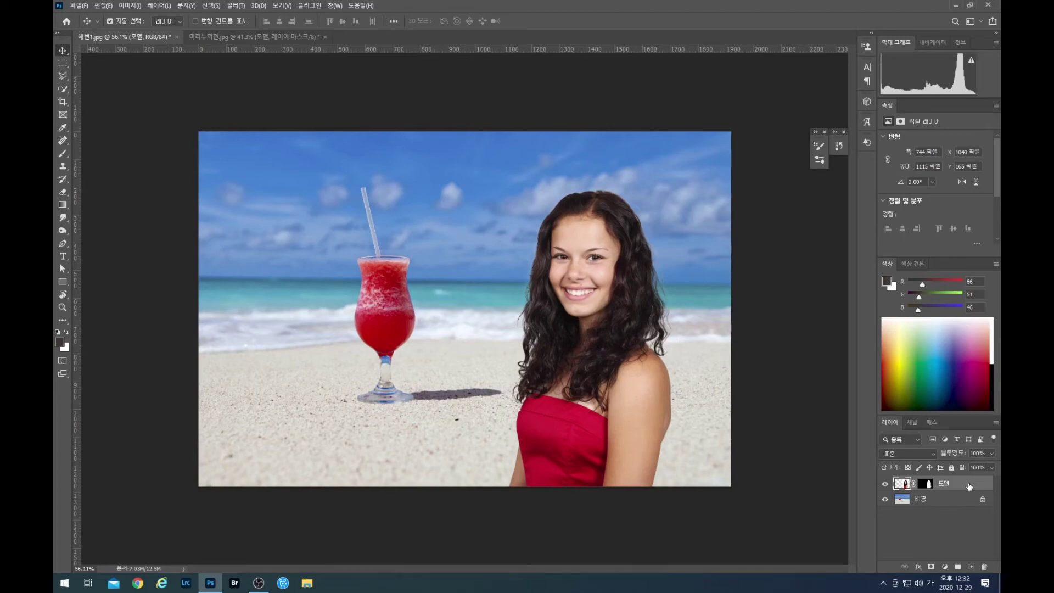
- Duplicate the 모델 layer and hide the original
key("ctrl+j")
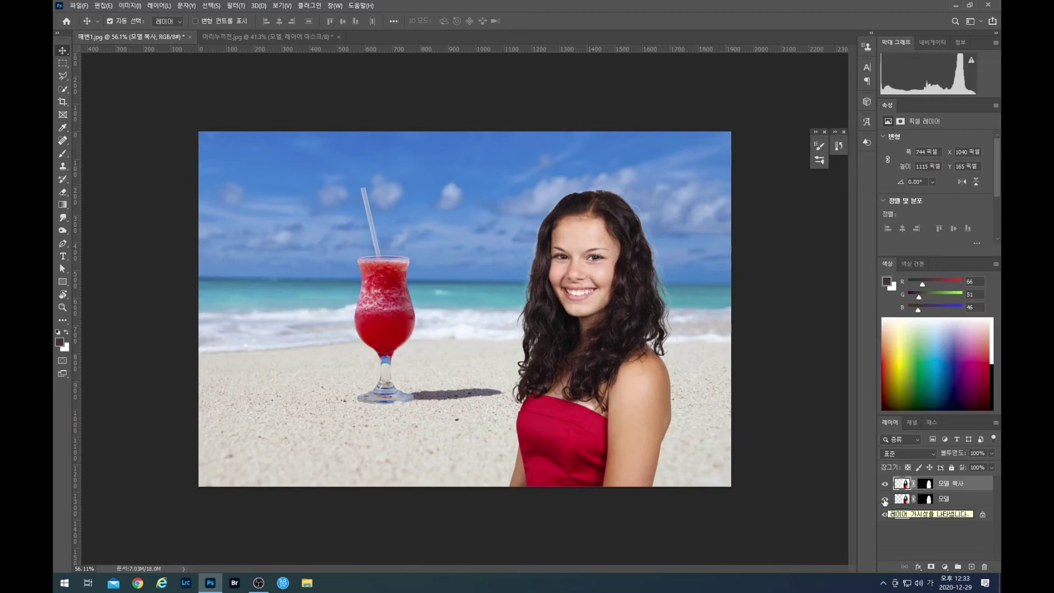
left_click(884, 499)
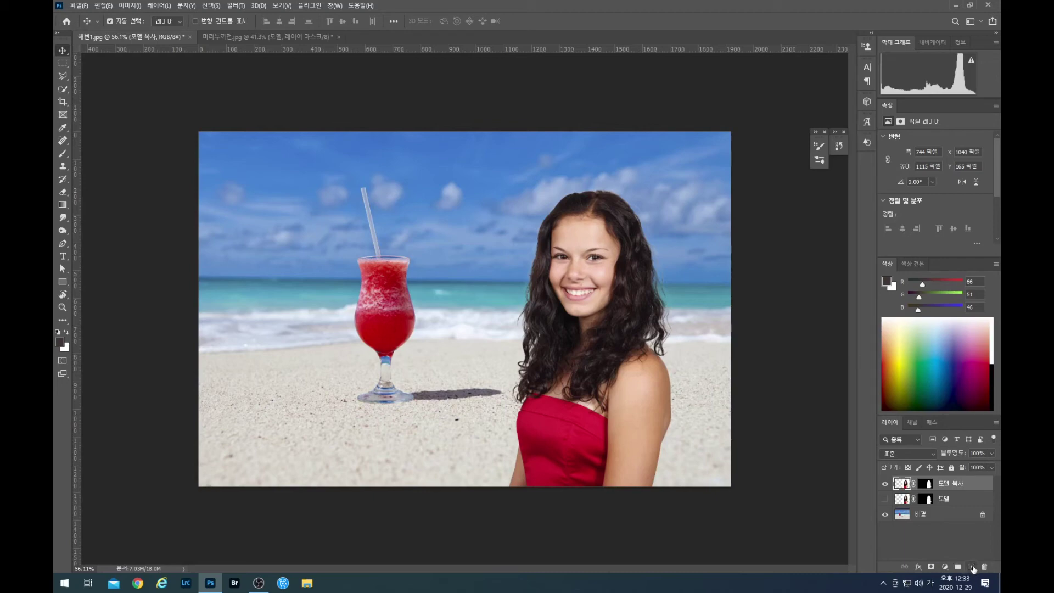
- Add a new layer named 브러쉬색칠 above 모델 복사 and clip it to that layer as a clipping mask
left_click(973, 567)
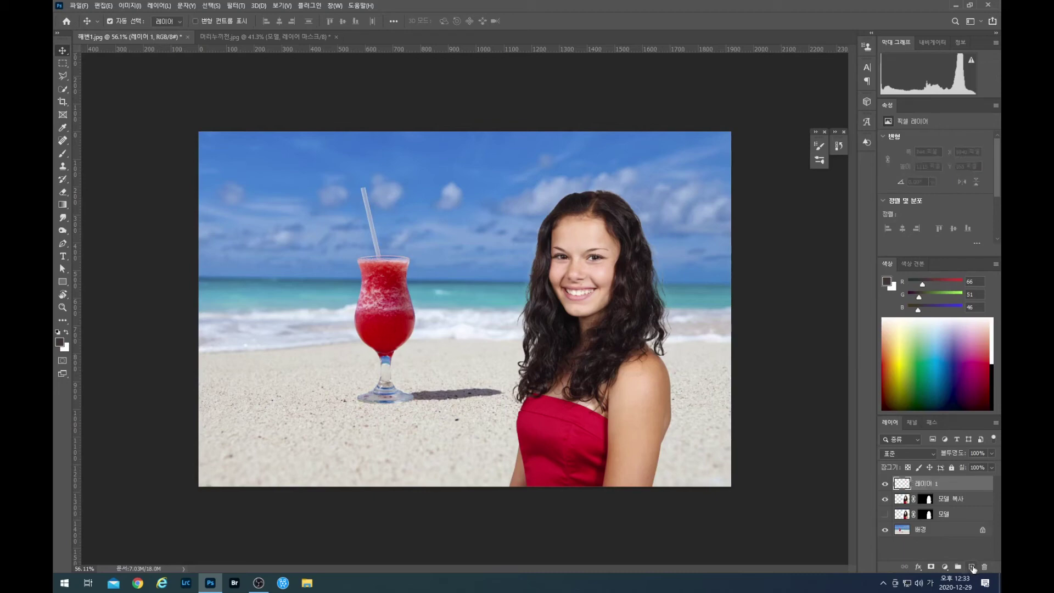
left_click_drag(986, 484, 985, 567)
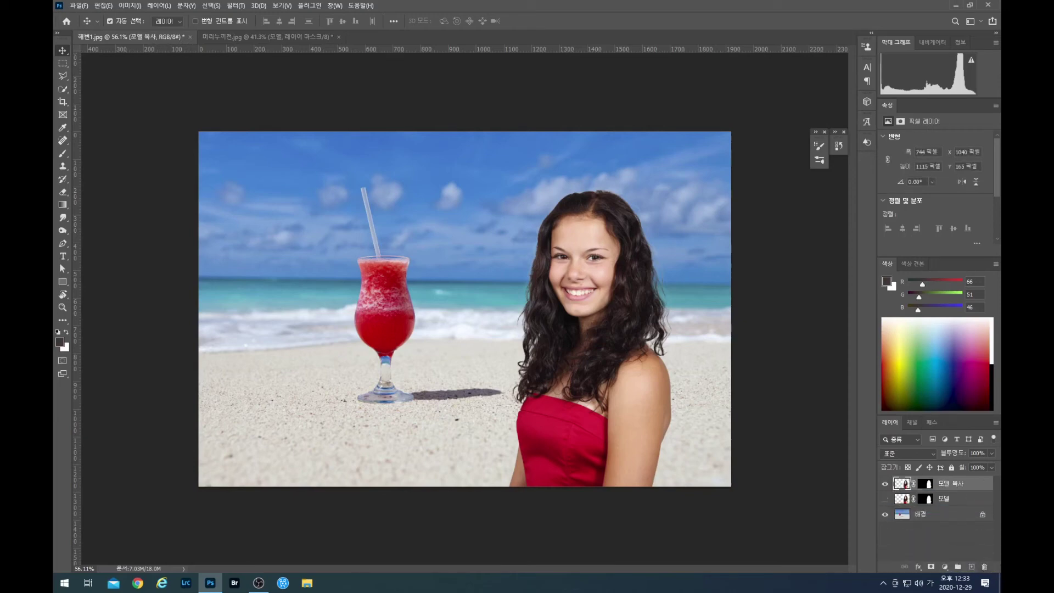
key("ctrl+shift+n")
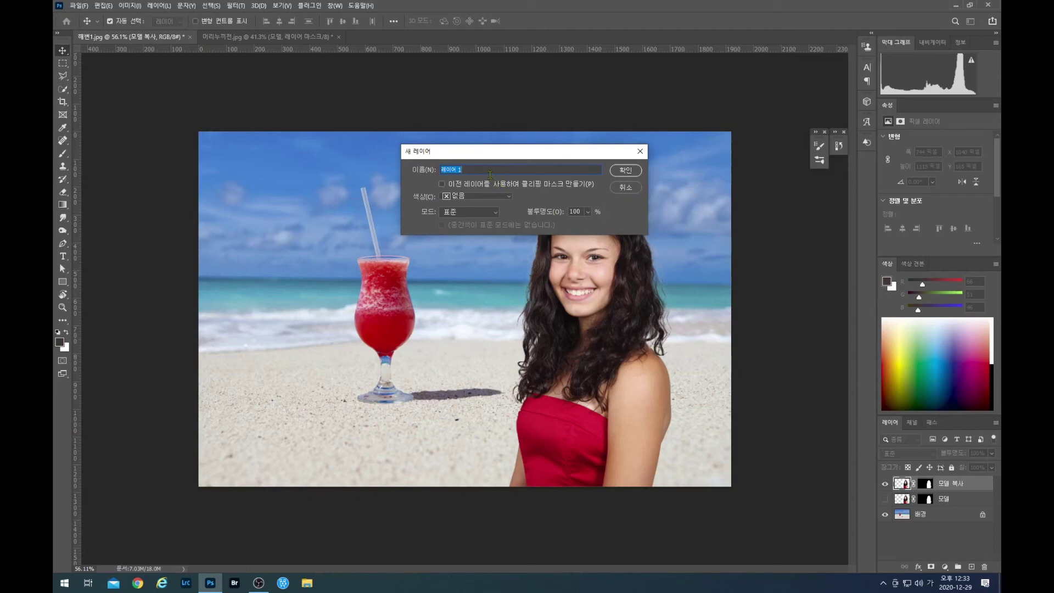
type("ㅁ")
type("델복")
type("사")
type("색칠")
left_click(632, 175)
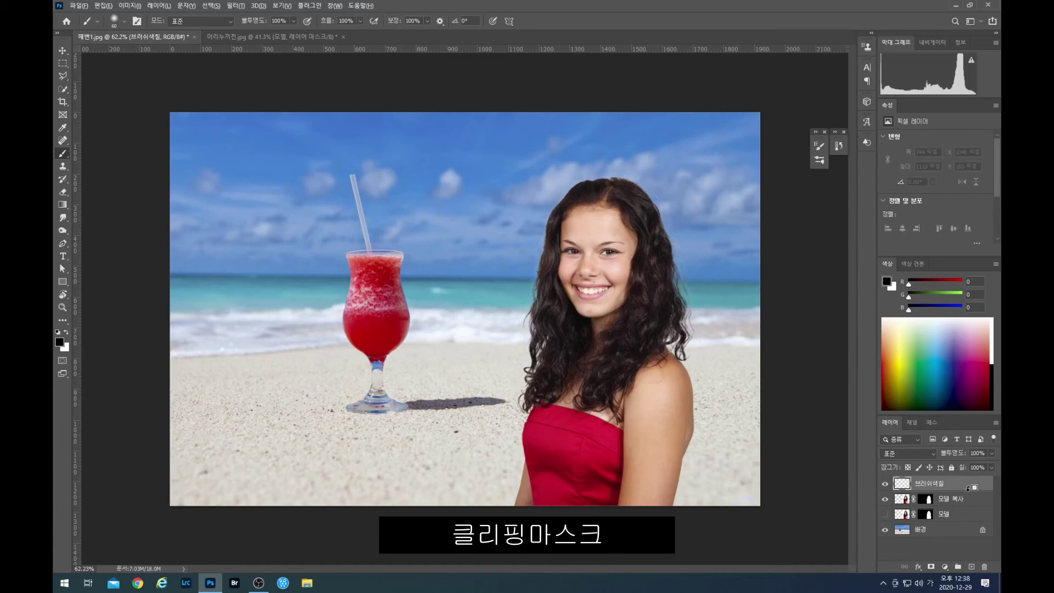
left_click(969, 487, "alt")
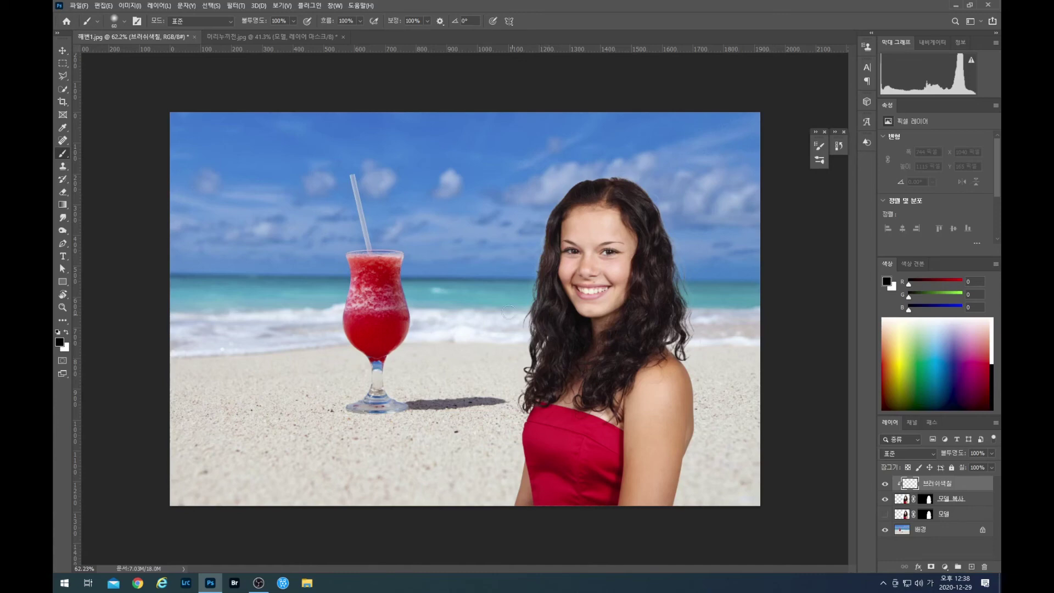
- Sample the dark brown at the edge of the model's hair (RGB 55, 33, 29) with the Eyedropper as the foreground colour
scroll(514, 296, "up", 3)
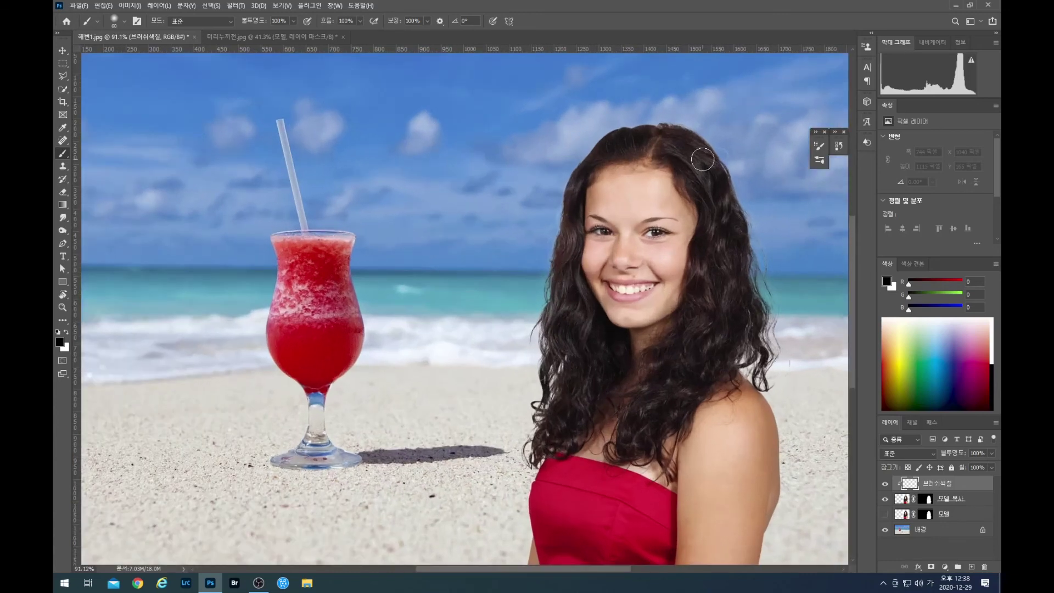
scroll(703, 159, "up", 1)
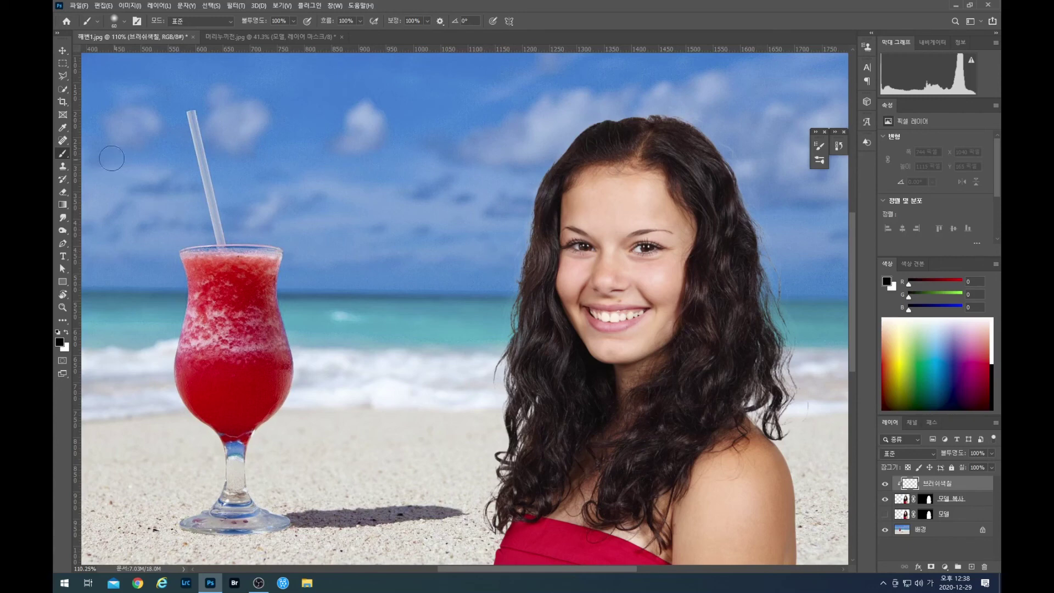
left_click(62, 128)
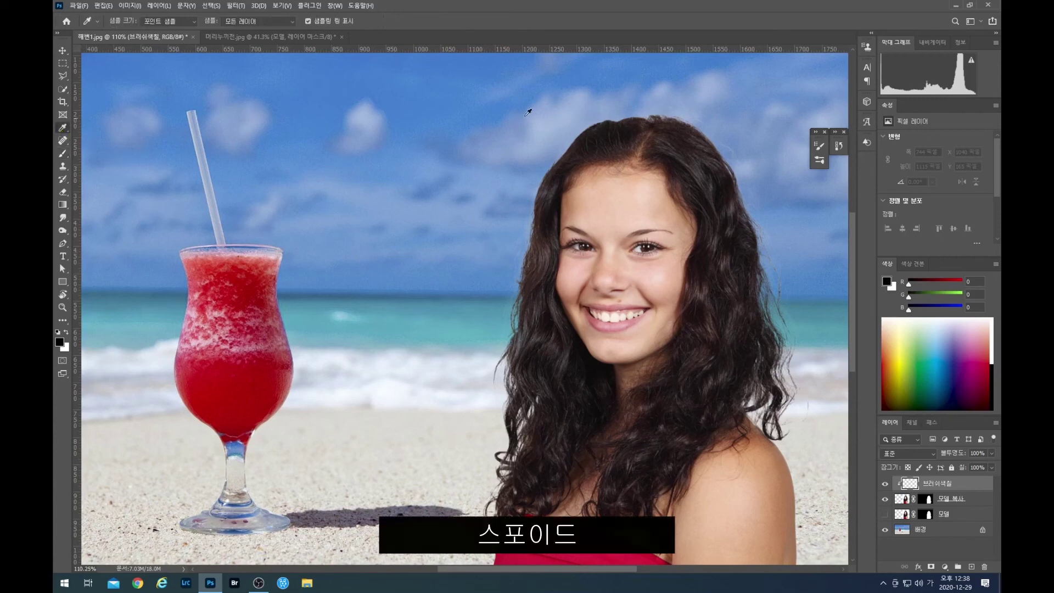
left_click(550, 180)
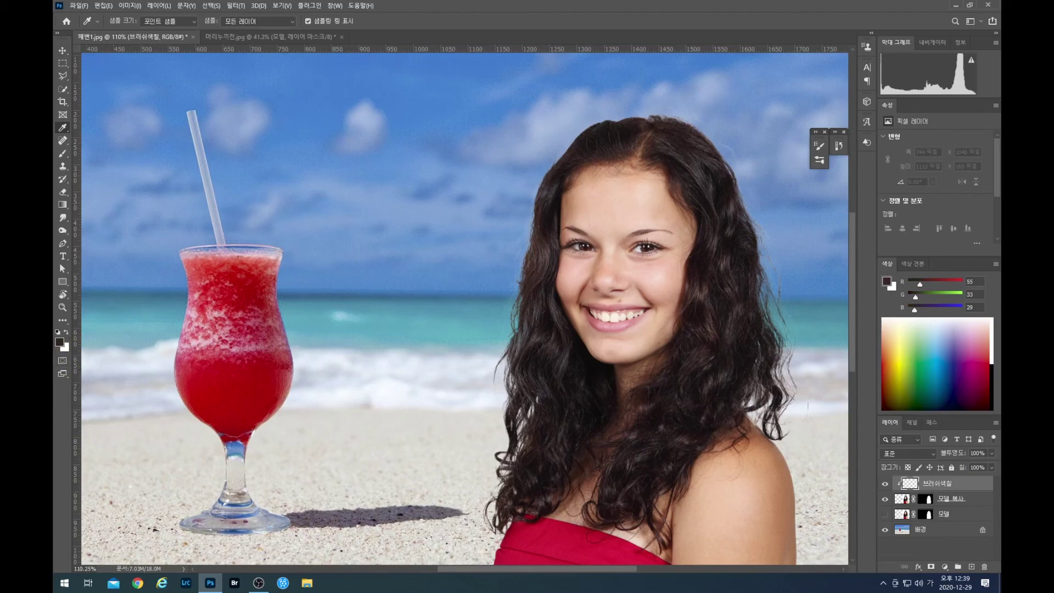
- Paint the sampled brown over the light hair edges on top of the head and down both sides with the Brush tool
left_click(63, 158)
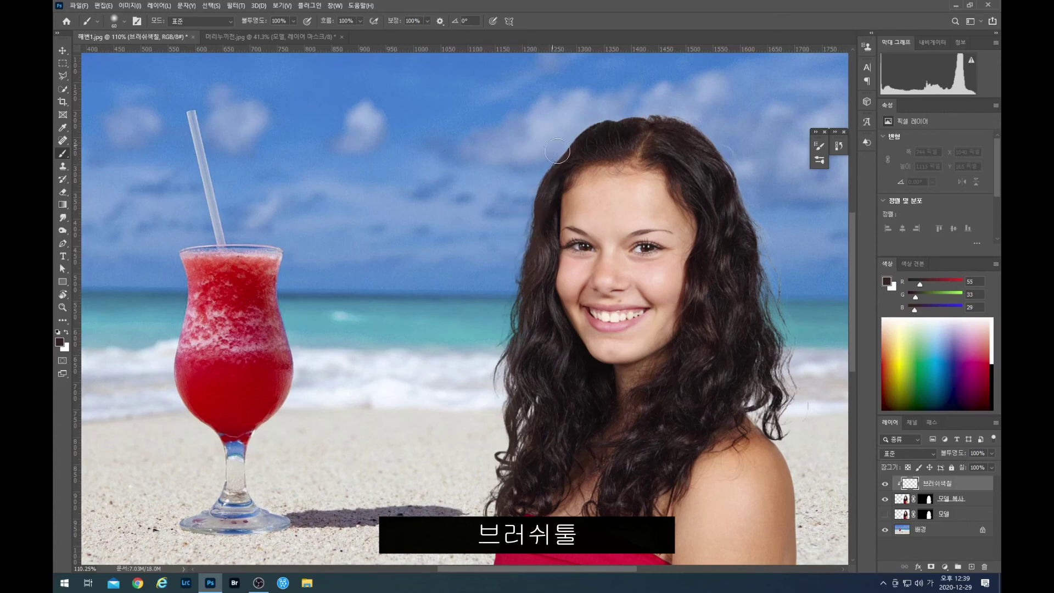
mouse_move(665, 103)
left_mouse_down()
mouse_move(688, 114)
mouse_move(611, 114)
mouse_move(668, 109)
mouse_move(702, 121)
left_mouse_up()
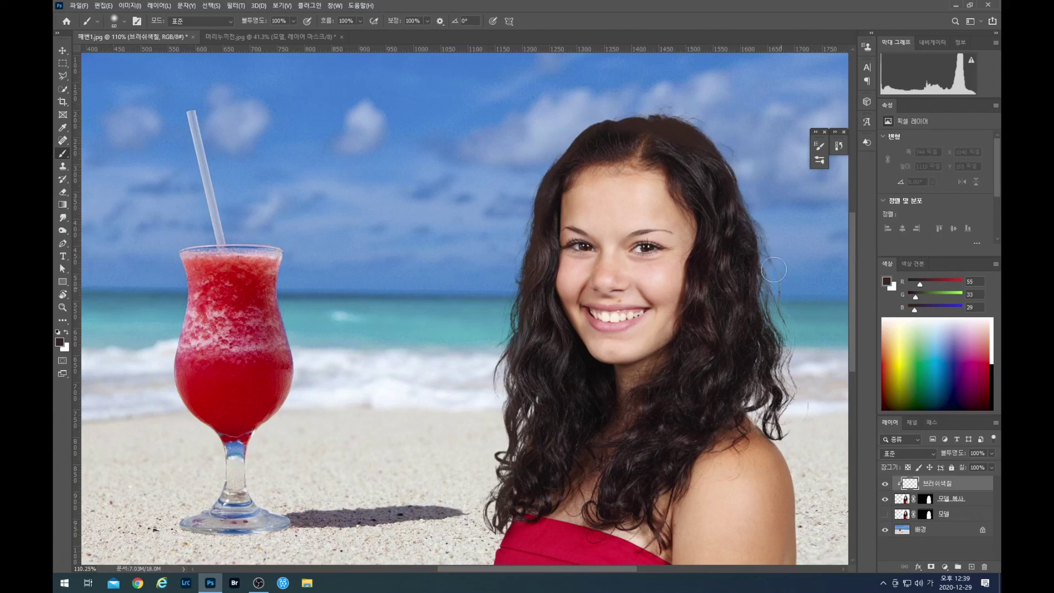
left_click_drag(782, 335, 781, 273)
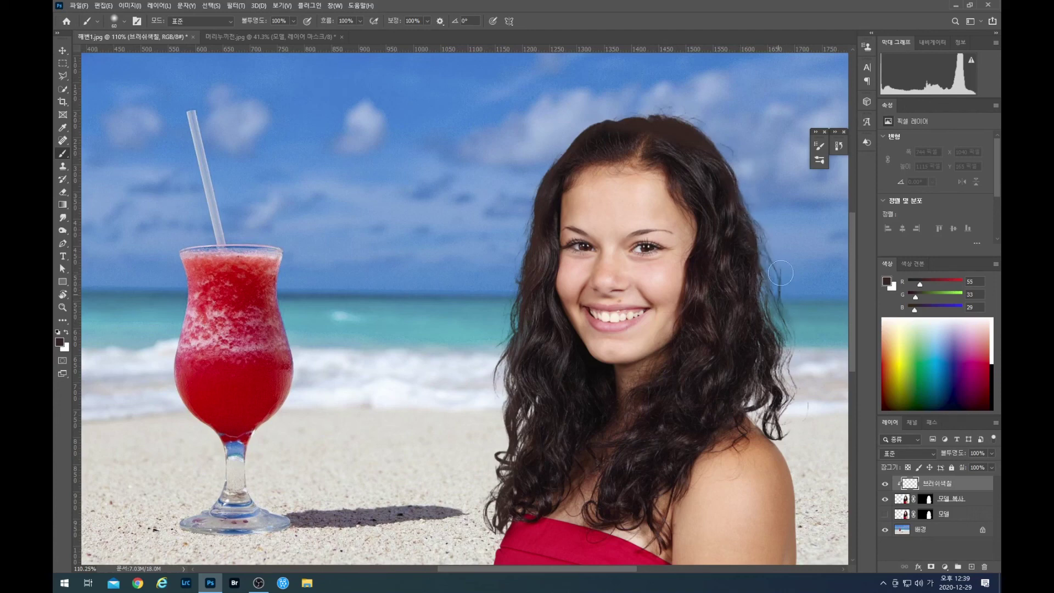
left_click_drag(798, 393, 797, 377)
mouse_move(809, 427)
left_mouse_down()
mouse_move(810, 409)
mouse_move(821, 439)
mouse_move(772, 425)
mouse_move(808, 409)
mouse_move(783, 395)
mouse_move(769, 346)
left_mouse_up()
mouse_move(566, 135)
left_mouse_down()
mouse_move(531, 165)
mouse_move(504, 301)
mouse_move(514, 412)
mouse_move(502, 470)
mouse_move(481, 483)
mouse_move(490, 516)
left_mouse_up()
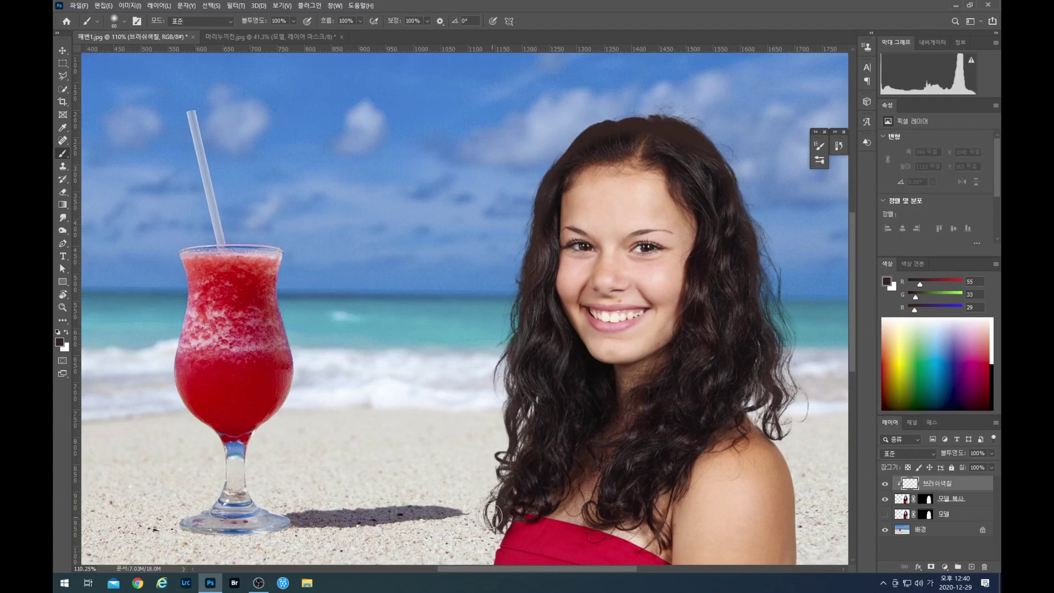
- Merge the visible layers into the 배경 layer
scroll(774, 445, "down", 3)
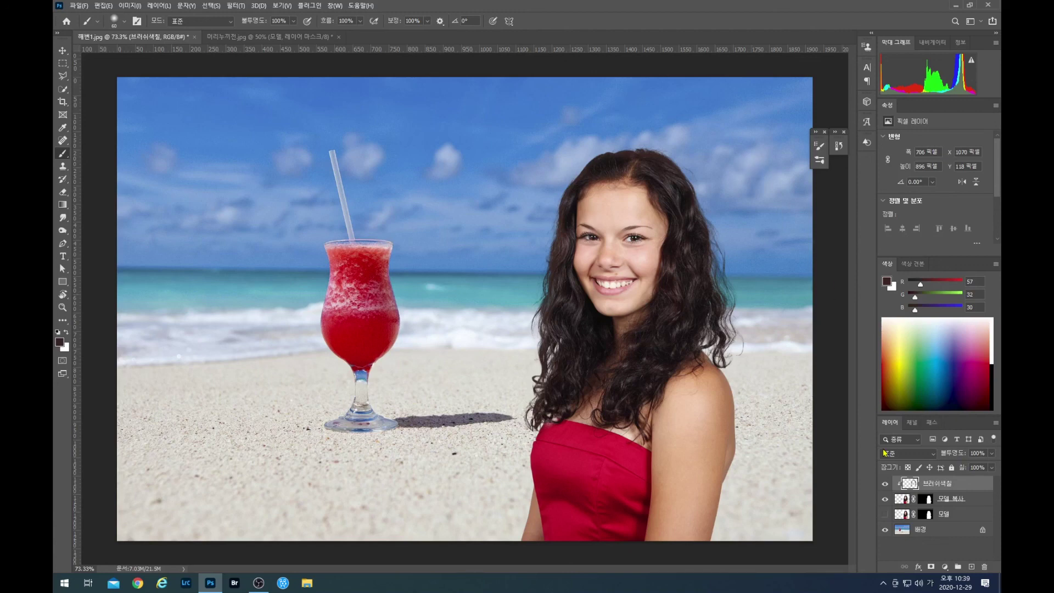
key("ctrl+shift+e")
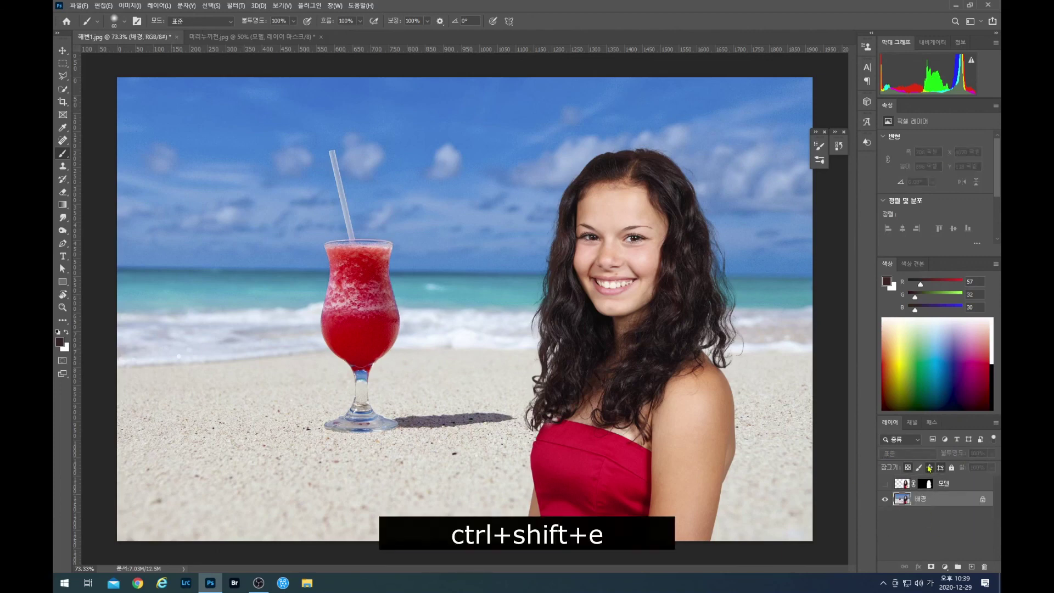
- Start saving the merged beach composite under a different name (다른 이름으로 저장)
left_click(74, 7)
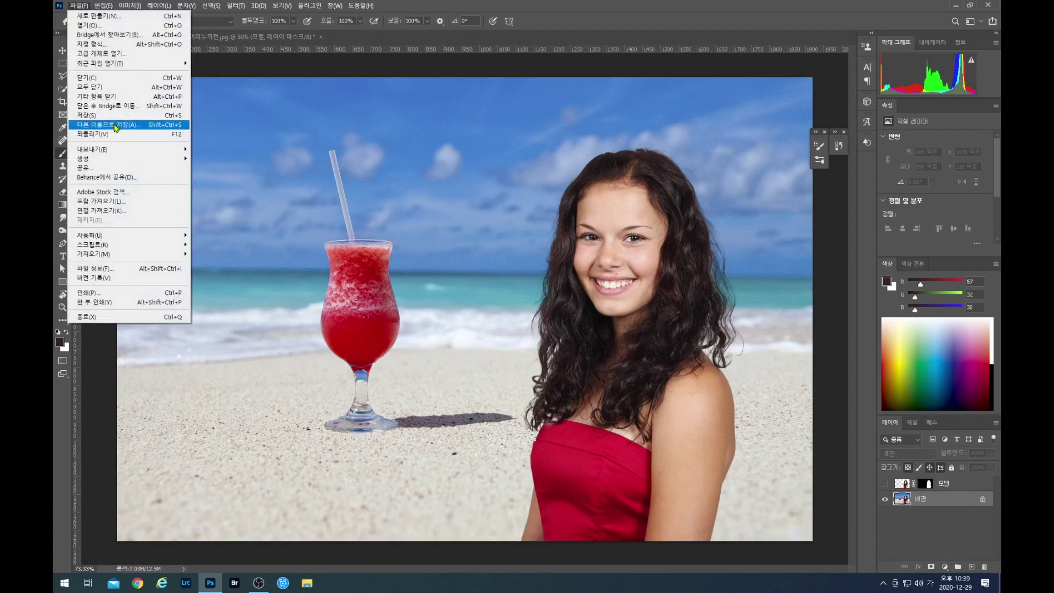